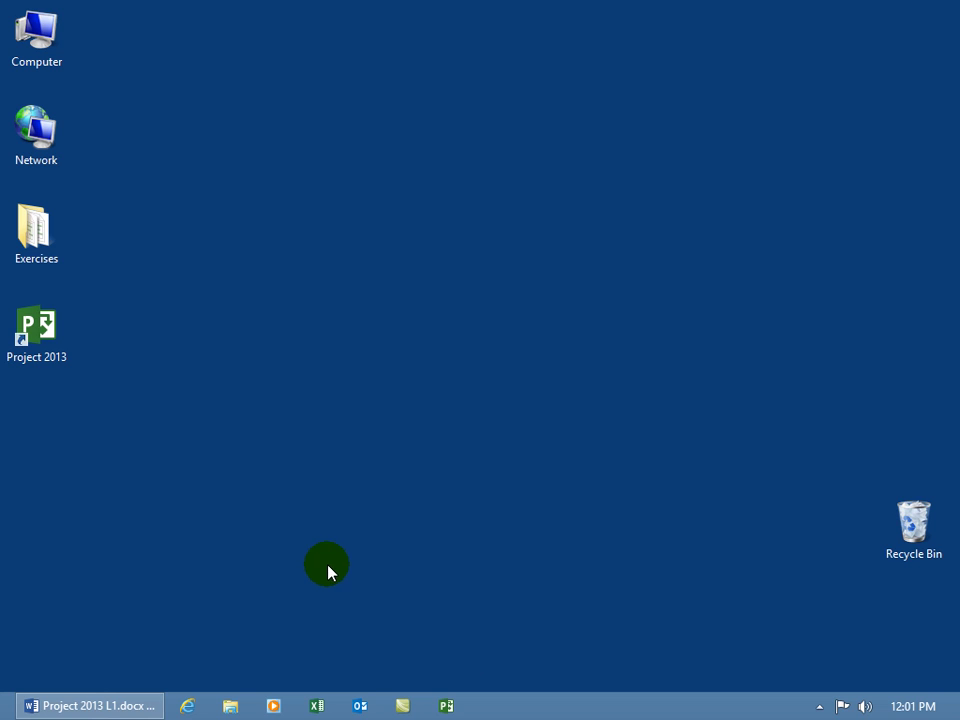
Step: Open the Windows 8 Start screen and scroll right to the Office 2013 tiles
{"action": "mouse_move", "coordinate": [3, 716]}
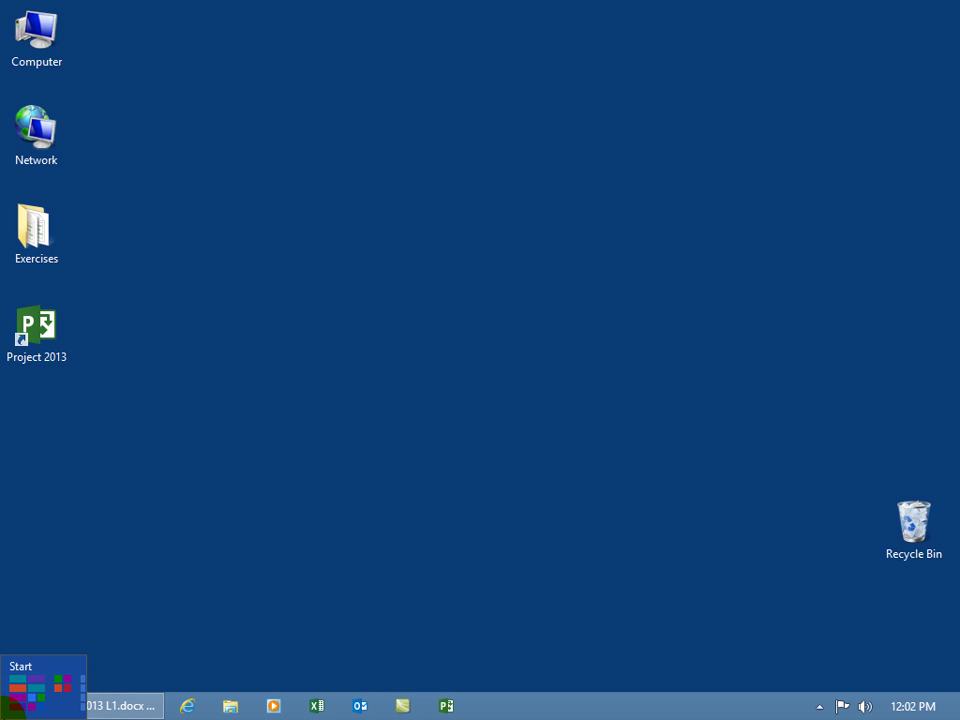
{"action": "left_click", "coordinate": [4, 712]}
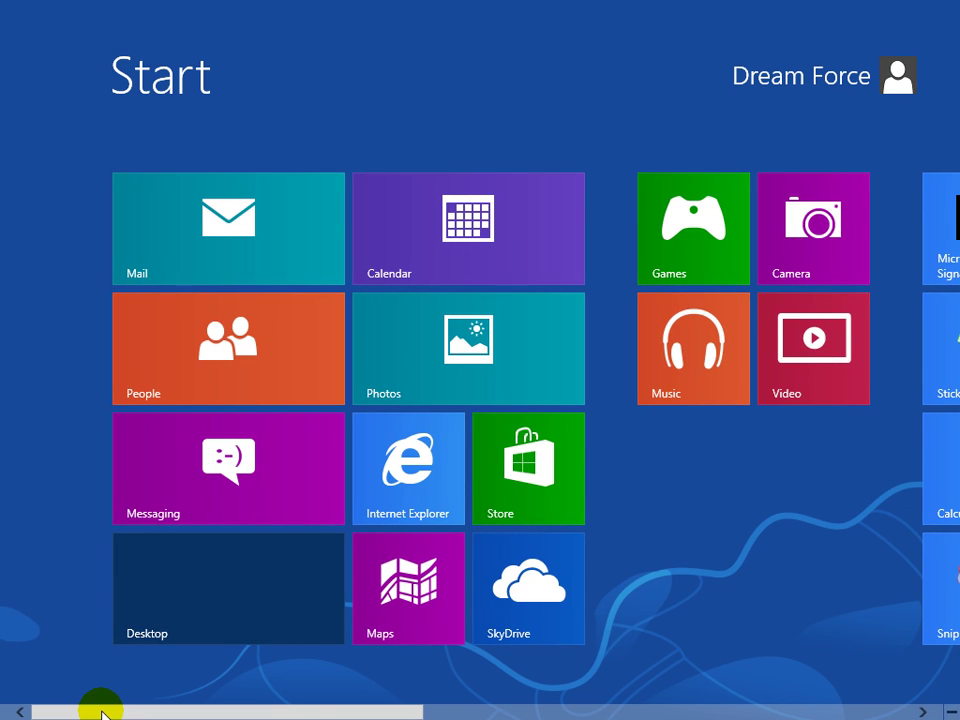
{"action": "left_click_drag", "start_coordinate": [103, 712], "coordinate": [798, 390]}
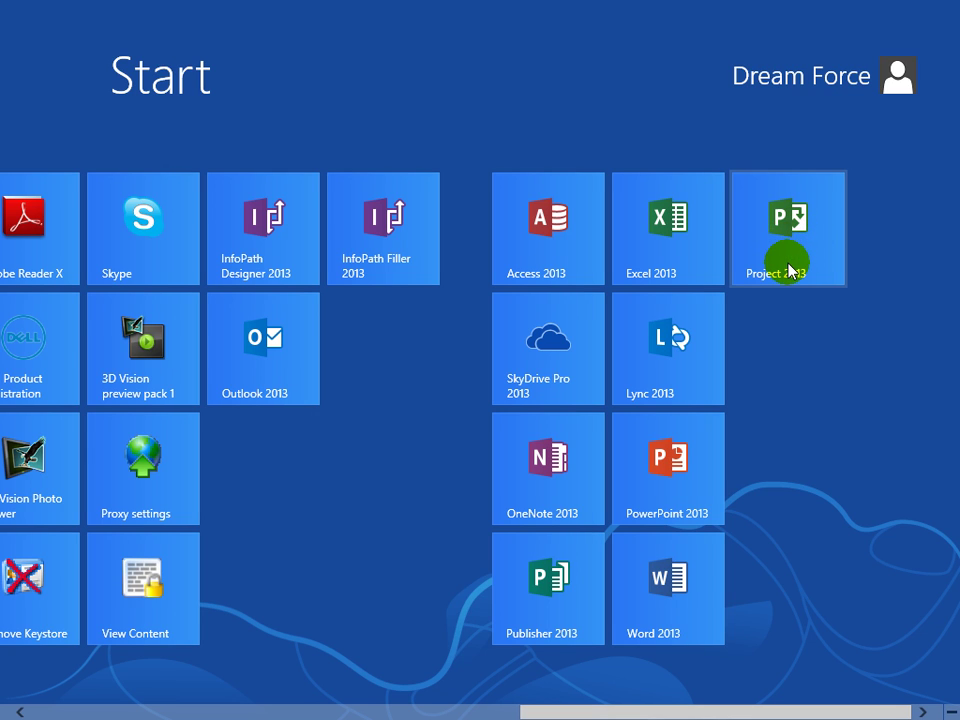
Step: Show the app bar options for the Project 2013 tile
{"action": "right_click", "coordinate": [786, 338]}
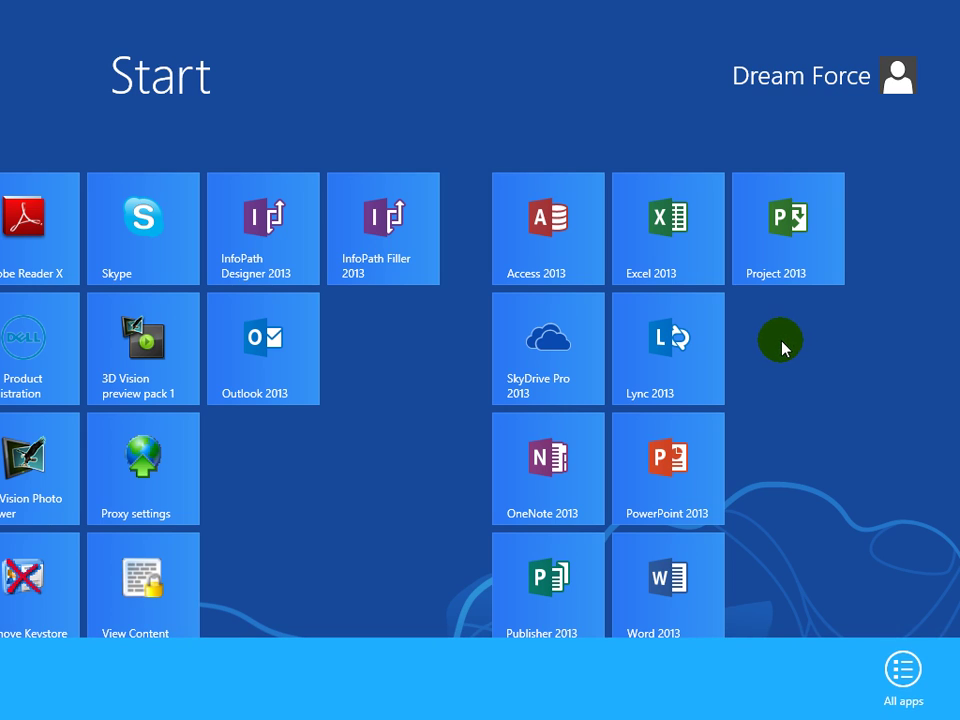
{"action": "left_click", "coordinate": [904, 672]}
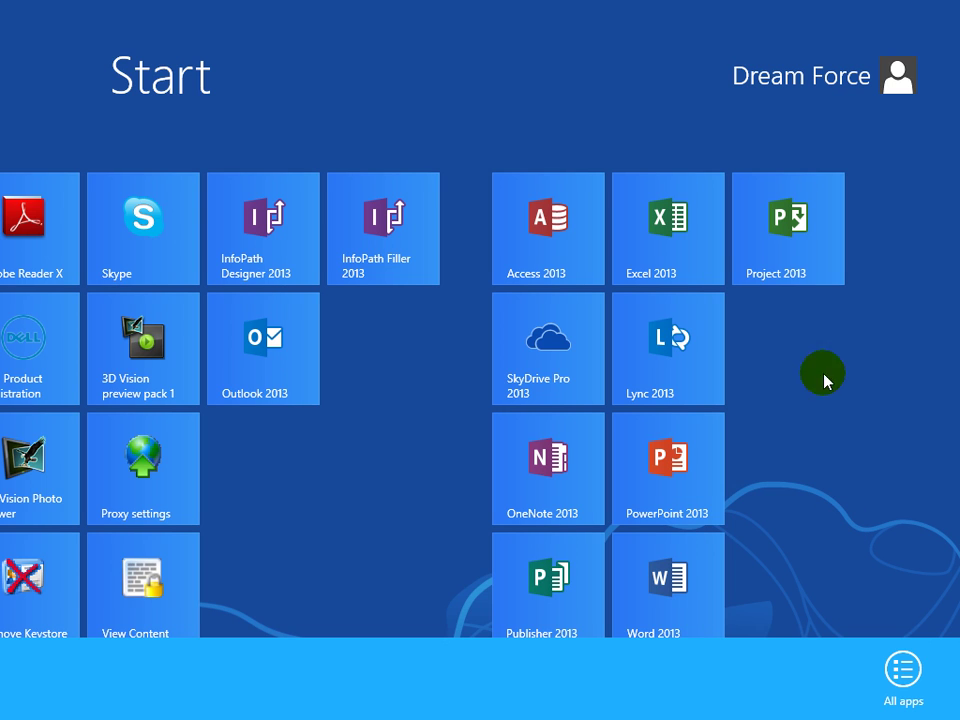
{"action": "right_click", "coordinate": [788, 230]}
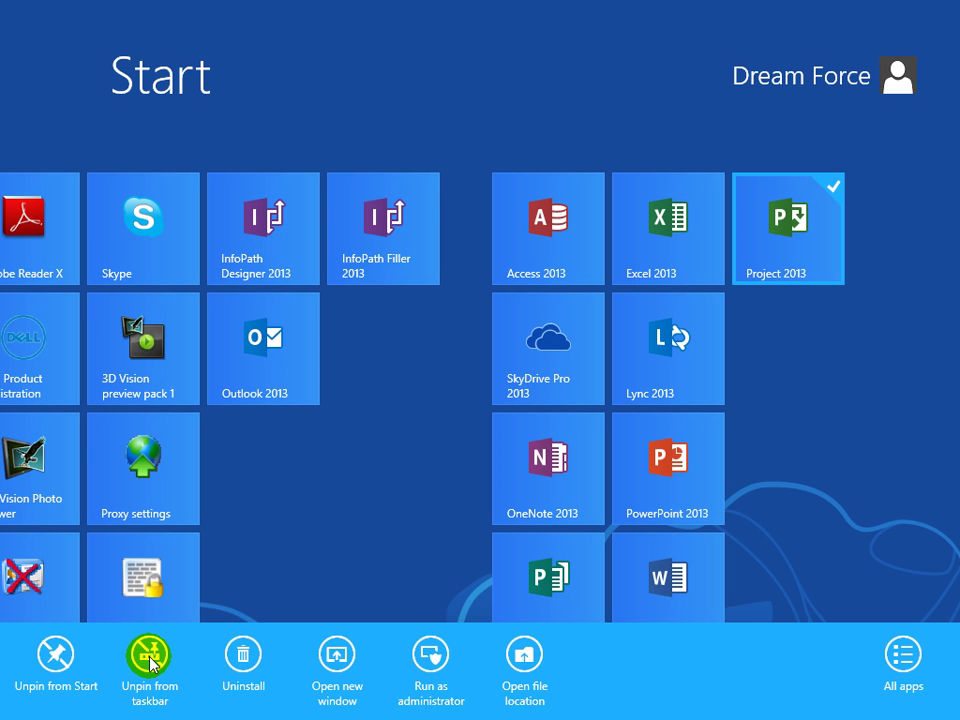
Step: Open the Office 2013 folder holding the Project 2013 shortcut and select it
{"action": "left_click", "coordinate": [524, 660]}
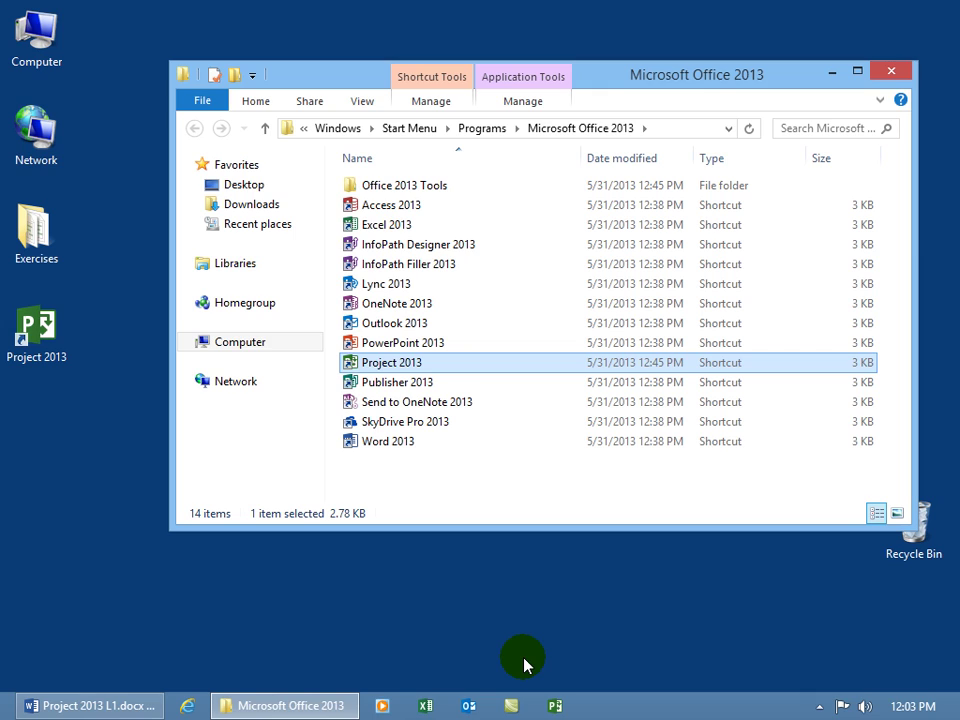
{"action": "left_click", "coordinate": [410, 370]}
{"action": "right_click", "coordinate": [410, 367]}
{"action": "mouse_move", "coordinate": [465, 472]}
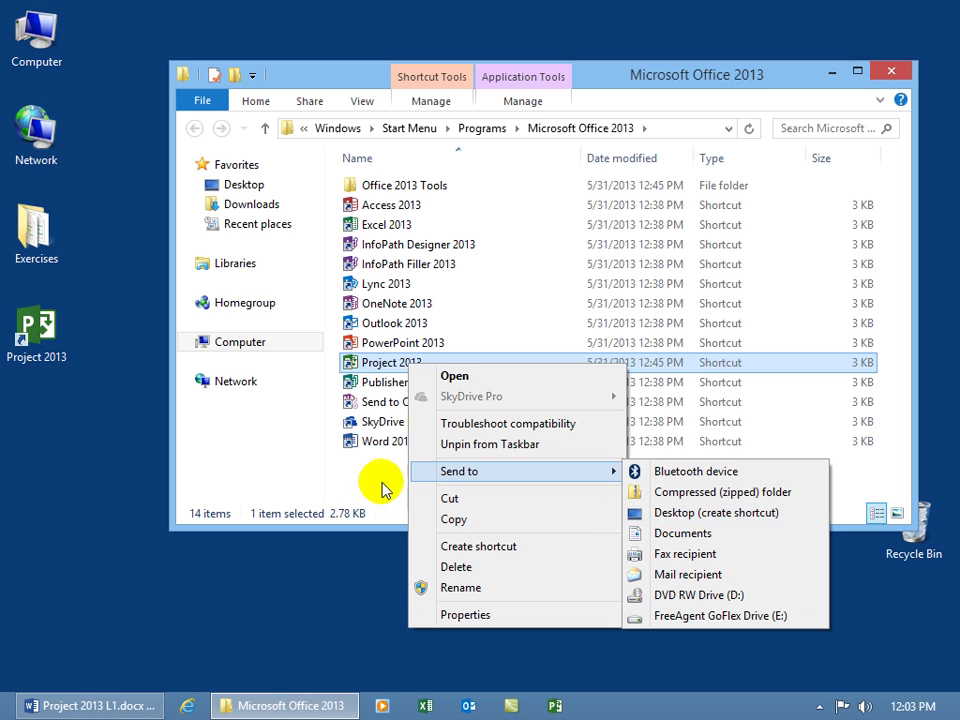
{"action": "left_click", "coordinate": [350, 367]}
Step: Ctrl-drag a copy of the Project 2013 shortcut to the desktop, choosing Skip this file
{"action": "left_click_drag", "start_coordinate": [380, 368], "coordinate": [139, 508]}
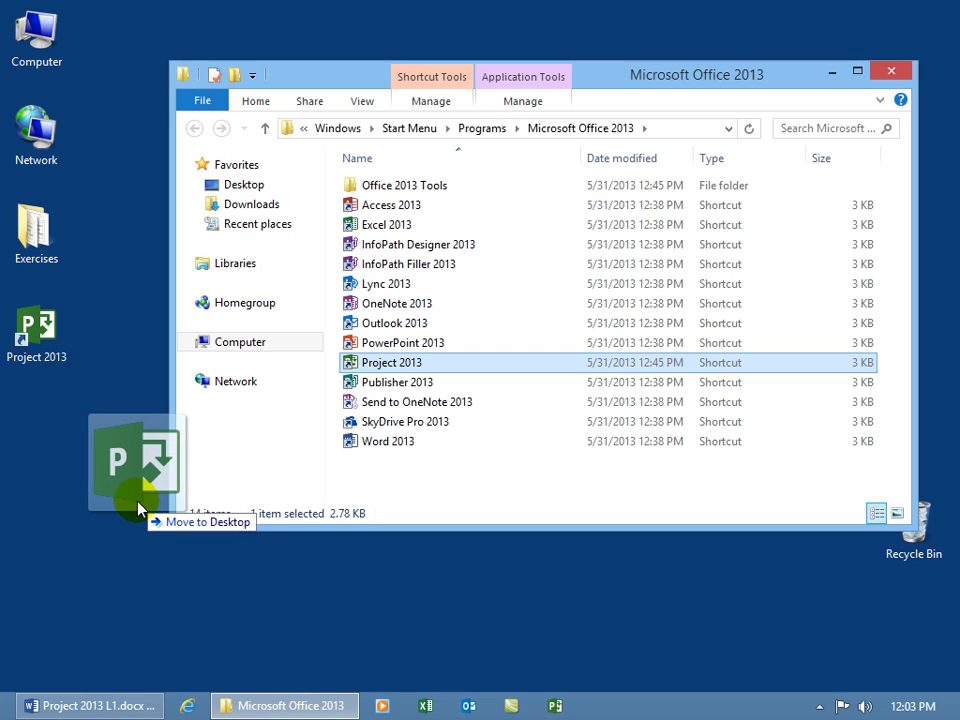
{"action": "left_click_drag", "start_coordinate": [139, 508], "coordinate": [139, 508]}
{"action": "key", "text": "ctrl"}
{"action": "left_click_drag", "start_coordinate": [139, 508], "coordinate": [113, 501]}
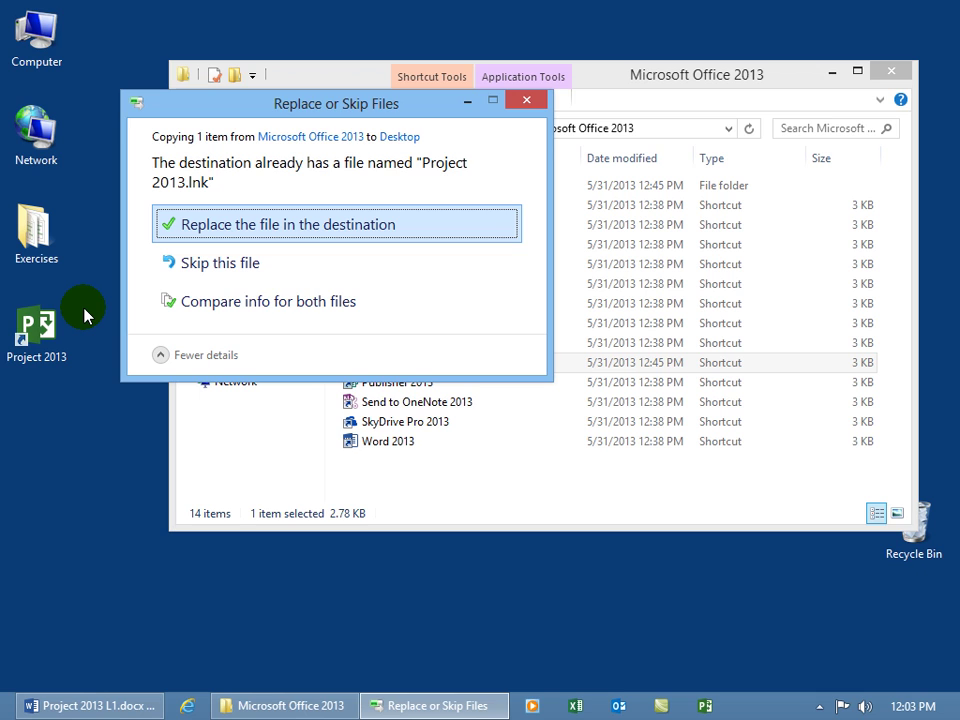
{"action": "left_click", "coordinate": [214, 272]}
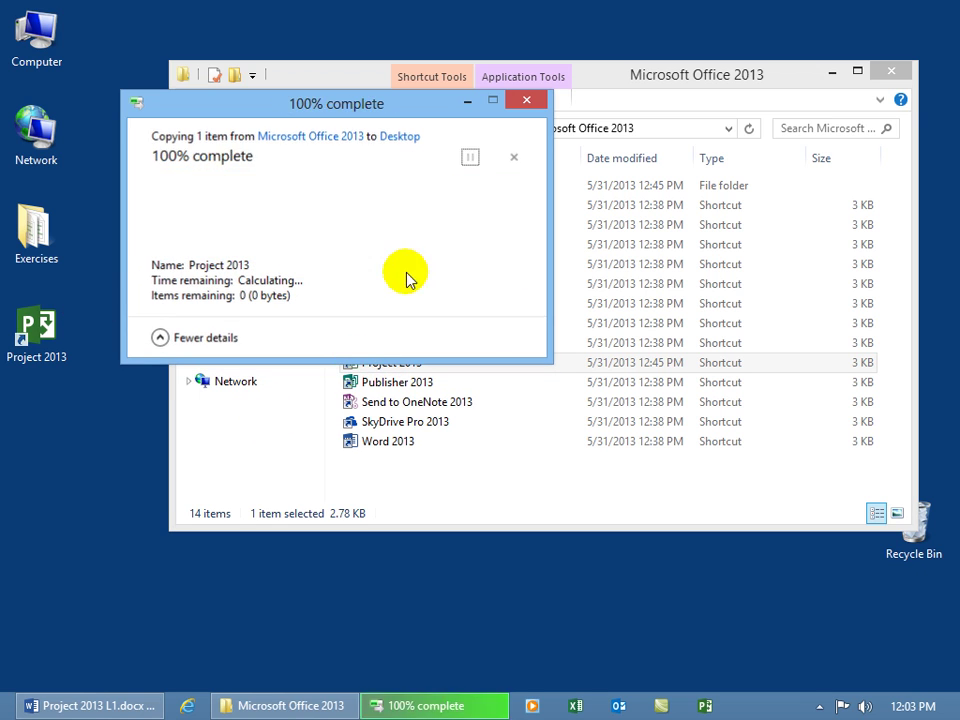
Step: Close the Office 2013 folder and select the Project 2013 desktop shortcut
{"action": "left_click", "coordinate": [892, 71]}
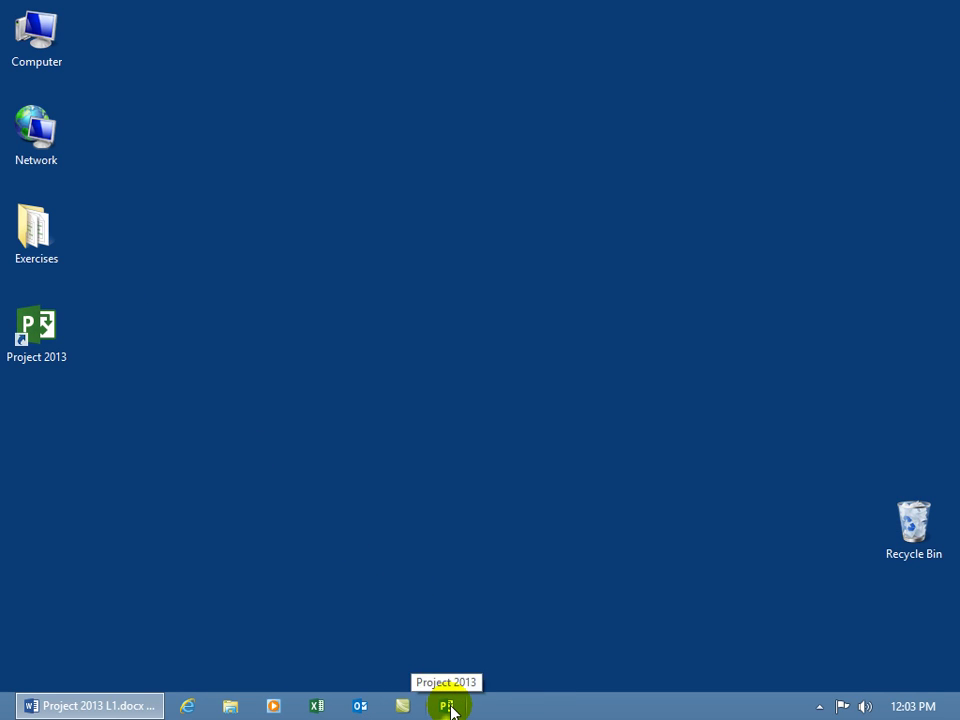
{"action": "left_click", "coordinate": [60, 322]}
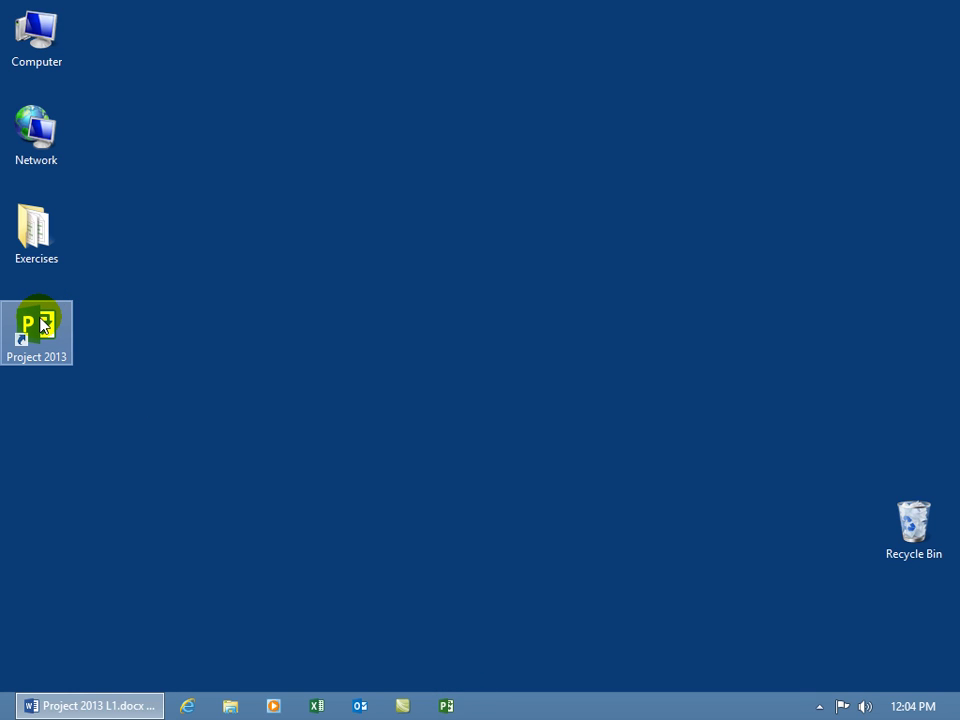
{"action": "double_click", "coordinate": [40, 325]}
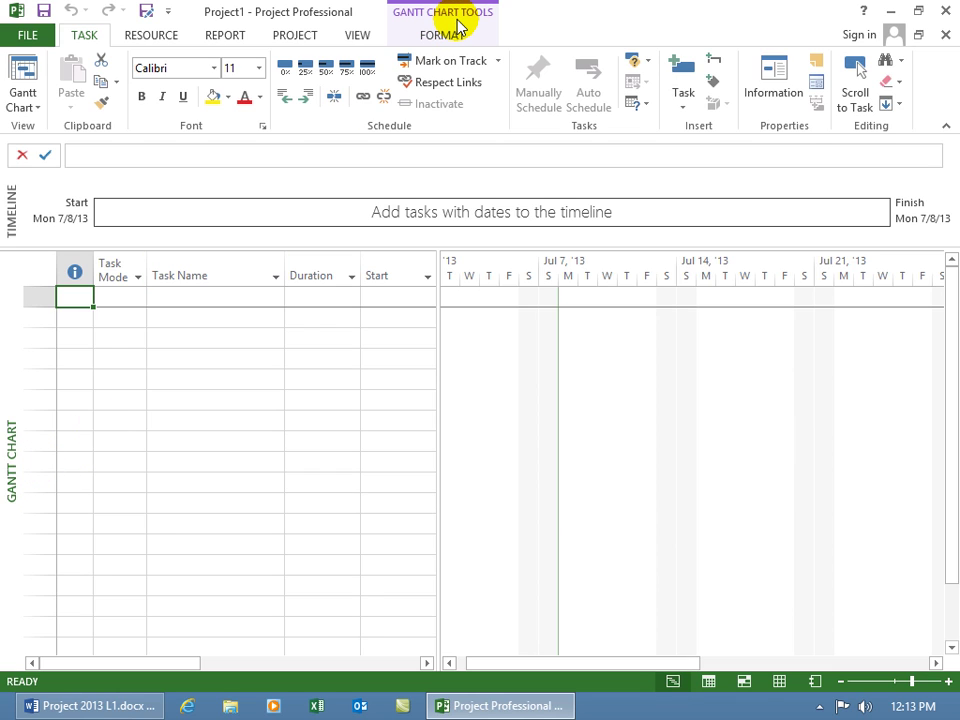
Step: Look through the RESOURCE and REPORT ribbon tabs, then return to TASK
{"action": "left_click", "coordinate": [140, 33]}
{"action": "left_click", "coordinate": [206, 34]}
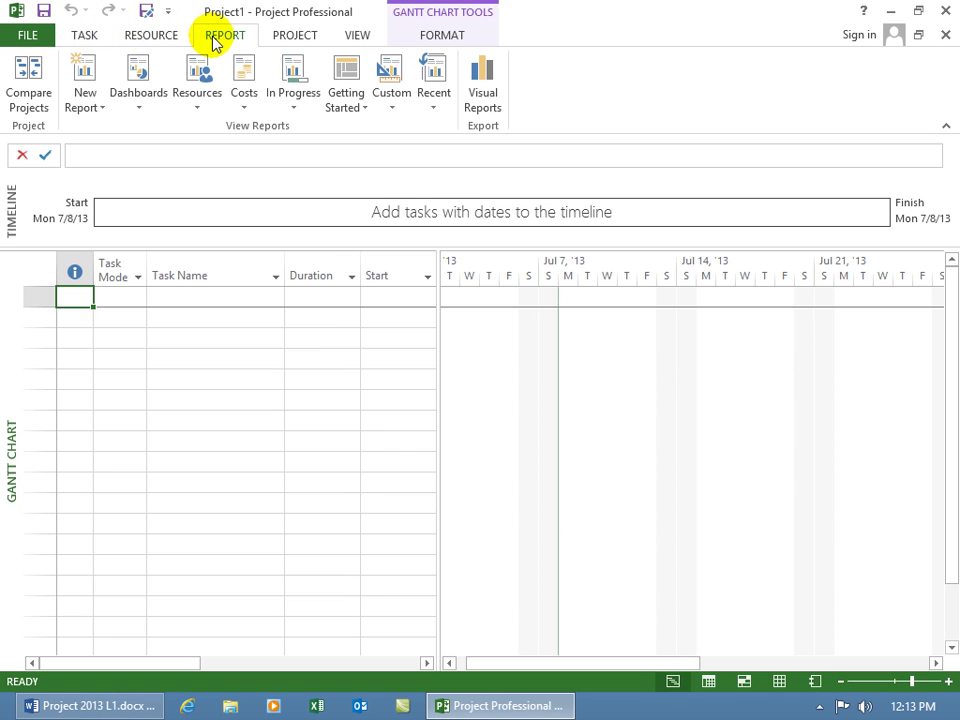
{"action": "left_click", "coordinate": [88, 38]}
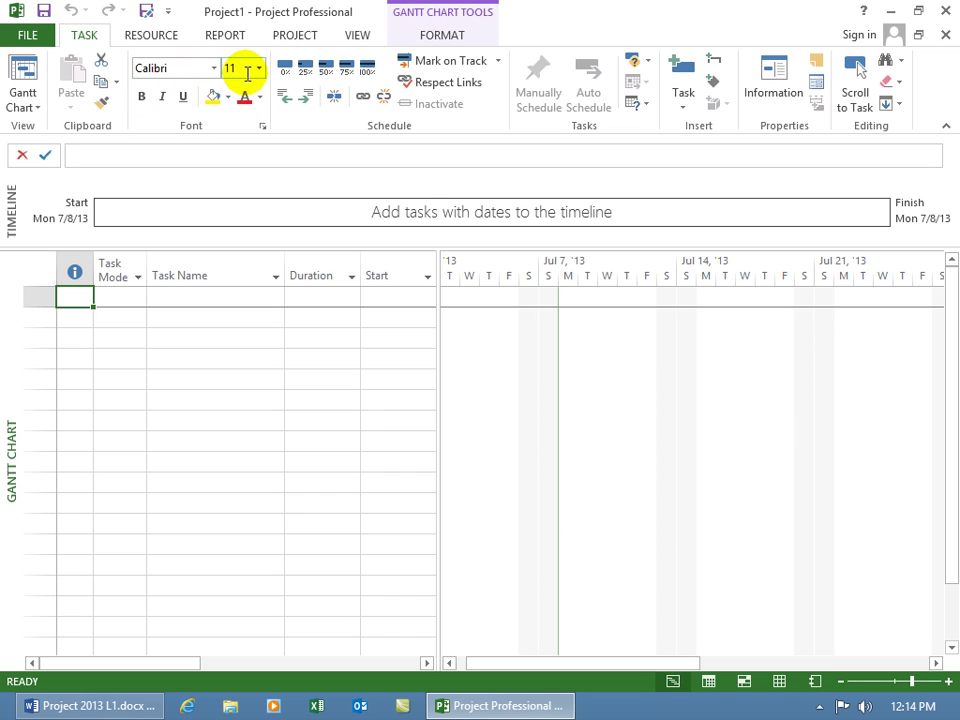
Step: Open the Font dialog, move it to the window centre, and cancel without changes
{"action": "left_click", "coordinate": [264, 133]}
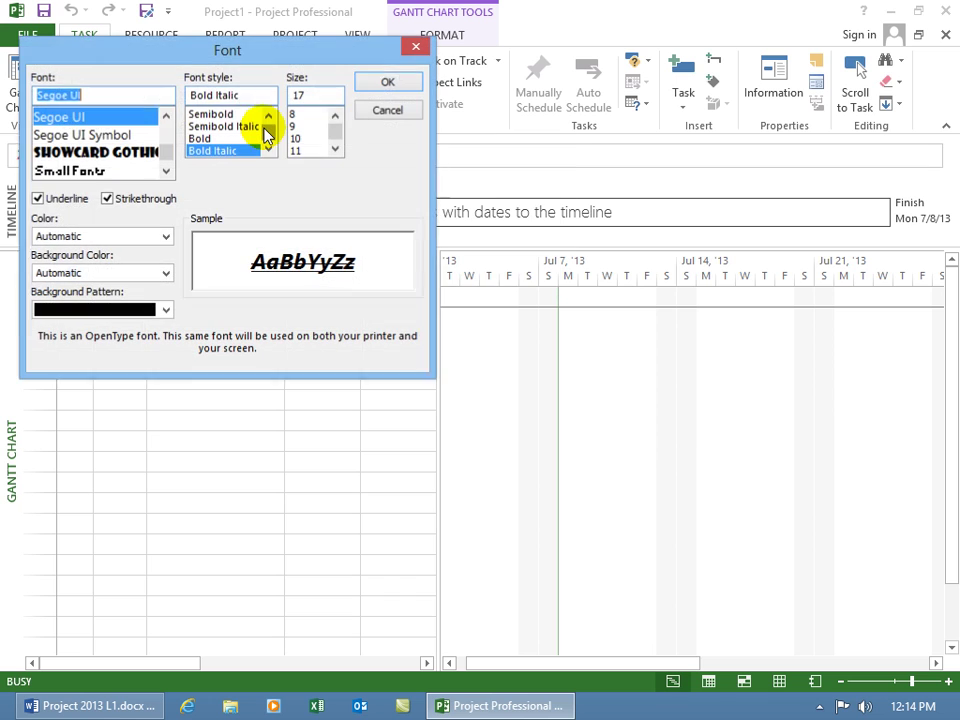
{"action": "left_click_drag", "start_coordinate": [245, 58], "coordinate": [441, 154]}
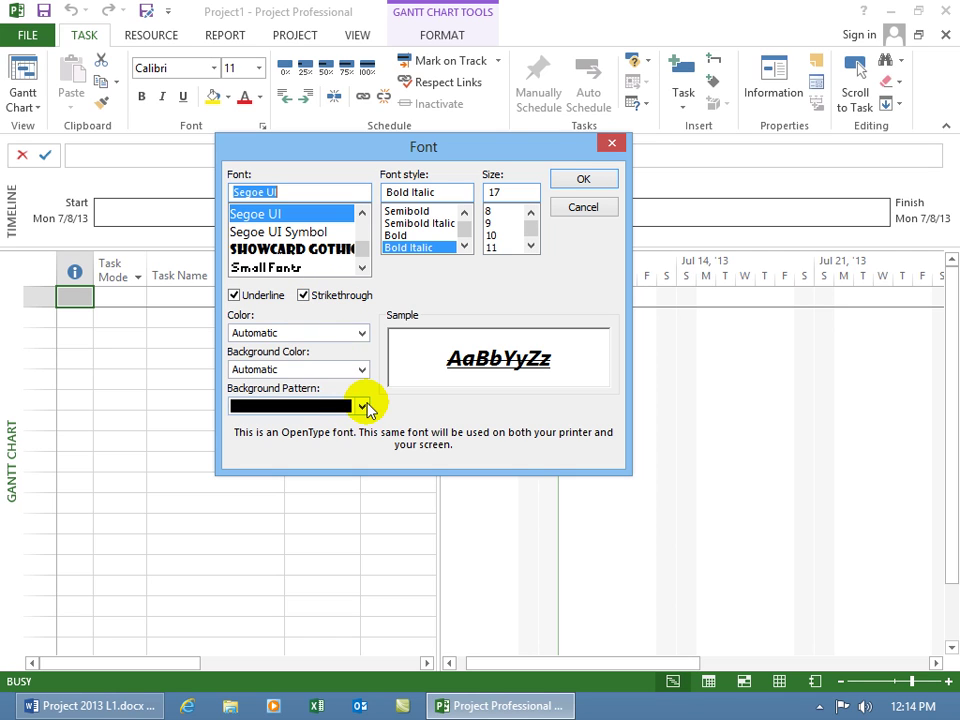
{"action": "left_click", "coordinate": [580, 212]}
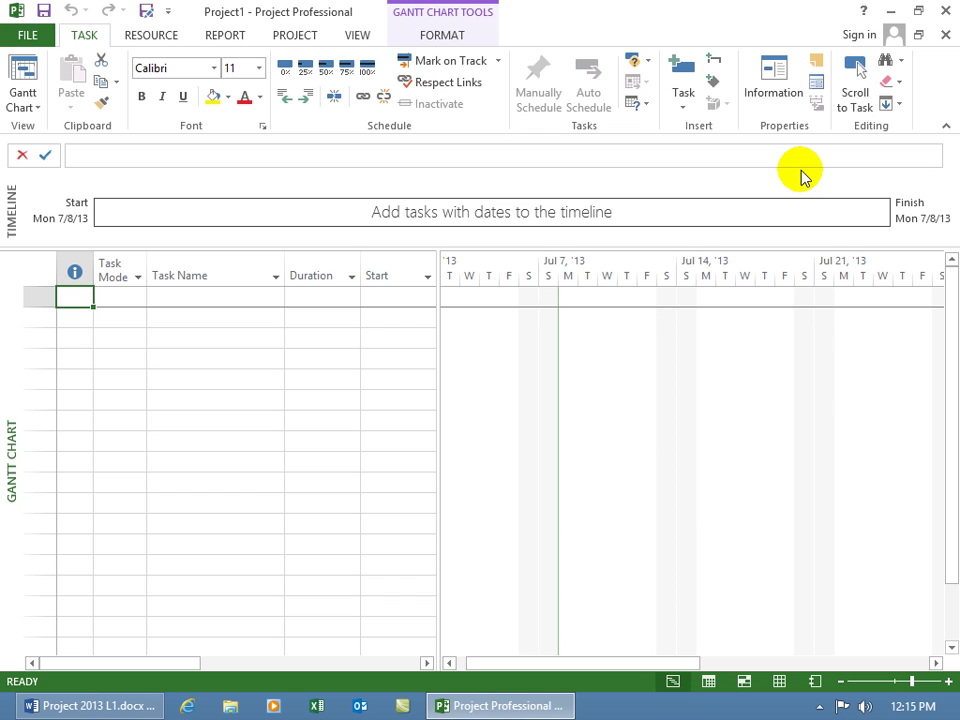
Step: Close Project1, then leave the new project templates page for the Open page
{"action": "left_click", "coordinate": [945, 35]}
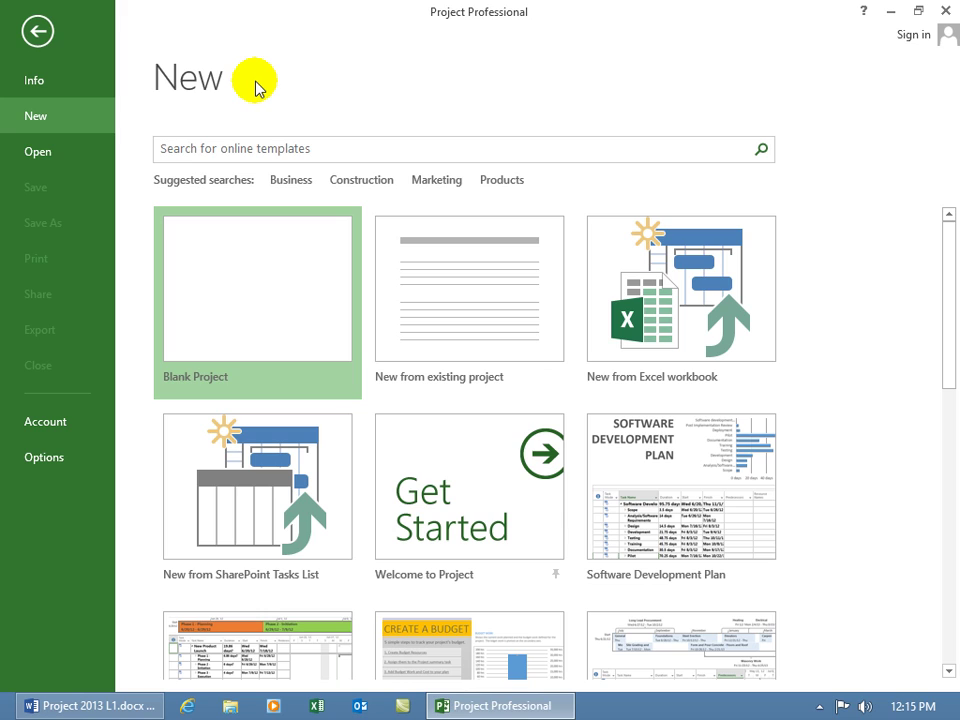
{"action": "left_click", "coordinate": [37, 33]}
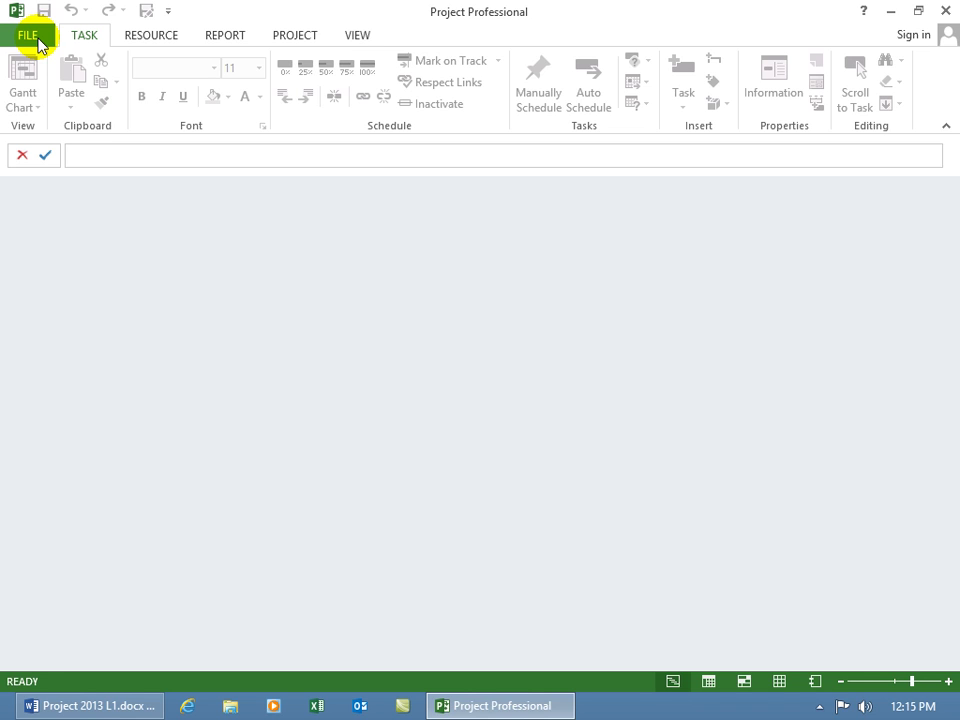
Step: From the recent projects list, go to New and create a Blank Project
{"action": "left_click", "coordinate": [40, 43]}
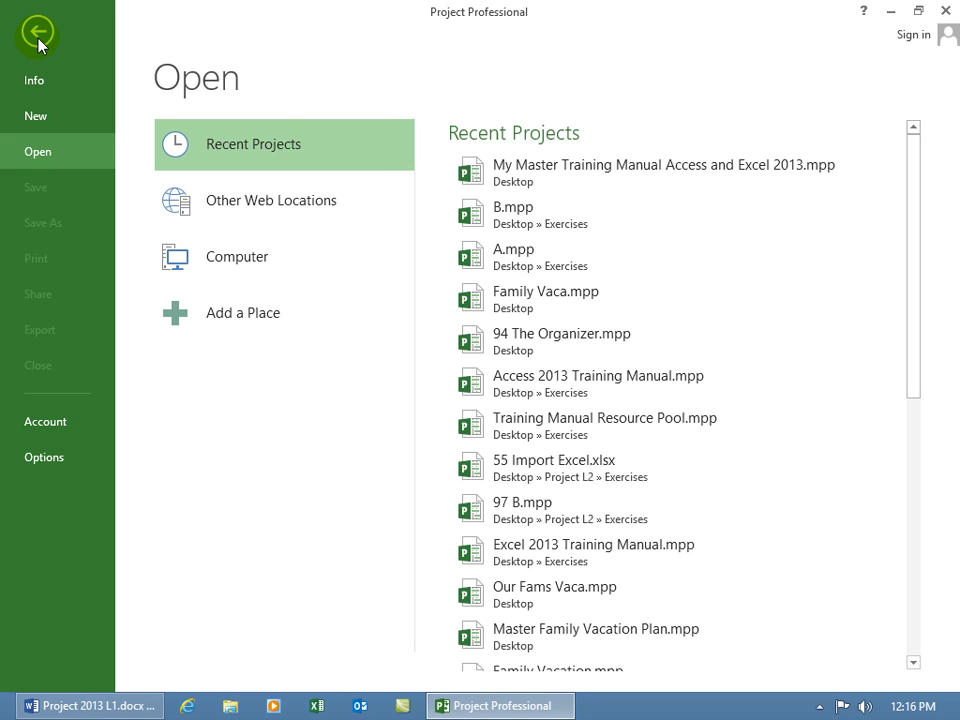
{"action": "left_click", "coordinate": [36, 116]}
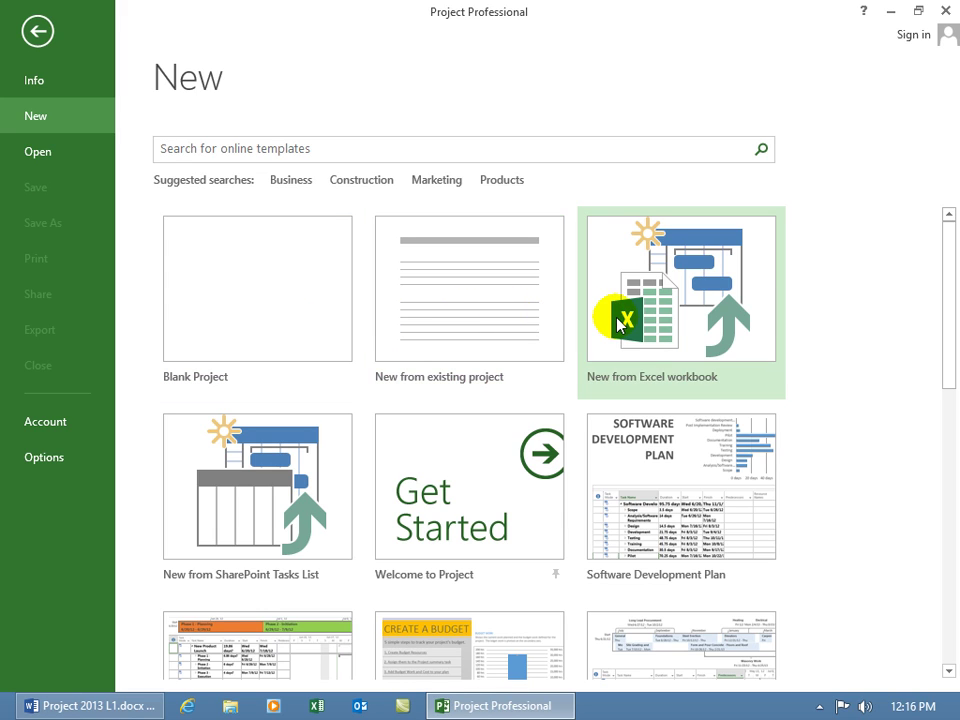
{"action": "left_click", "coordinate": [288, 308]}
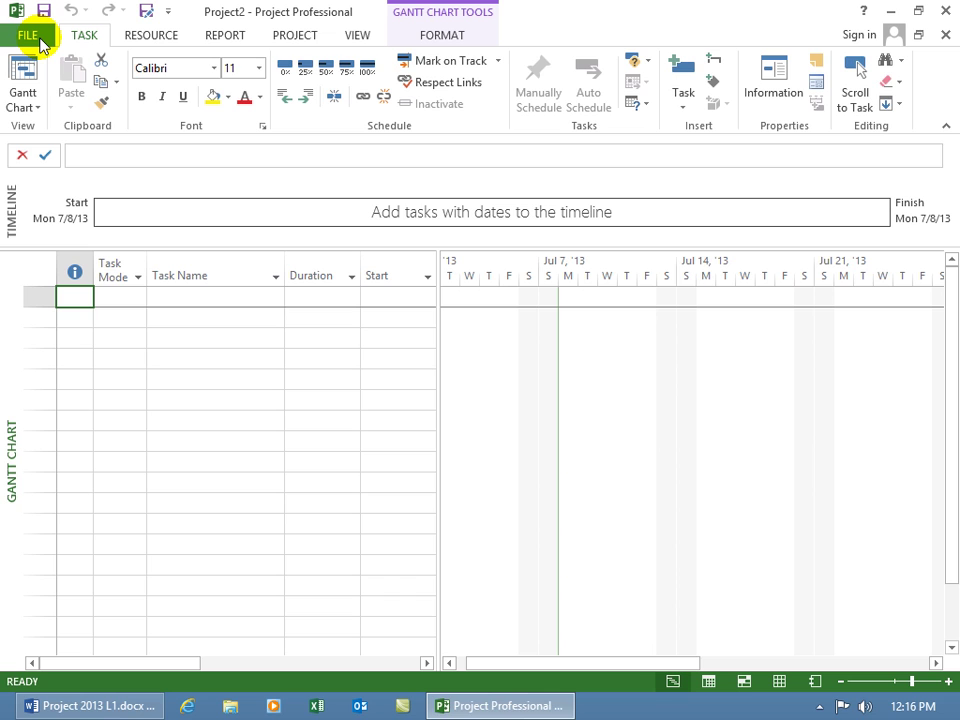
Step: Review Project2's Advanced Properties from FILE > Info, cancelling without changes
{"action": "left_click", "coordinate": [40, 40]}
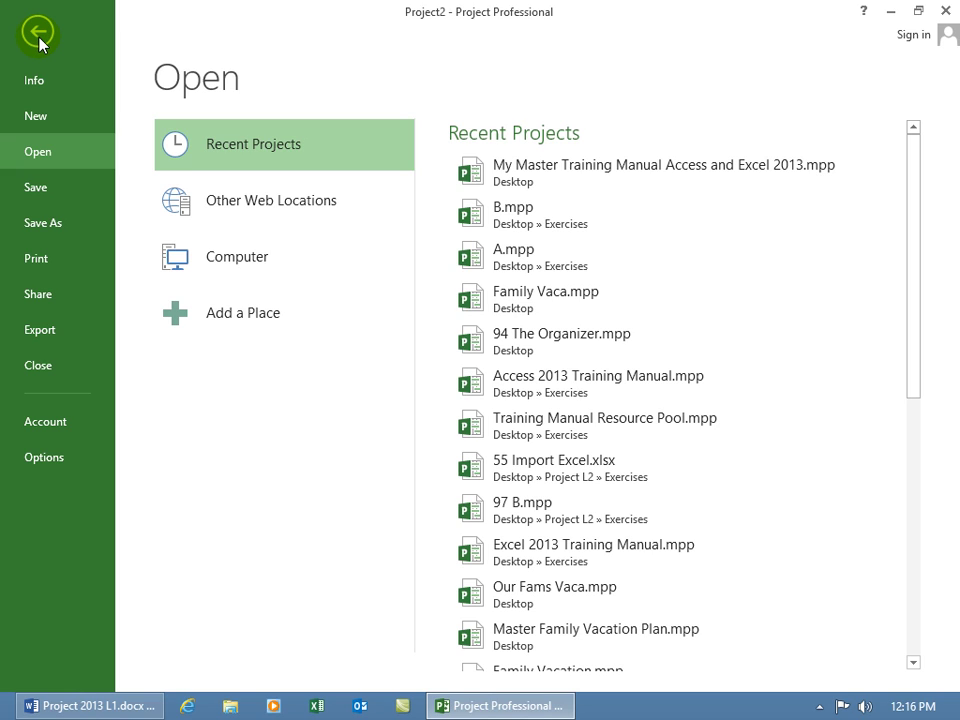
{"action": "left_click", "coordinate": [40, 82]}
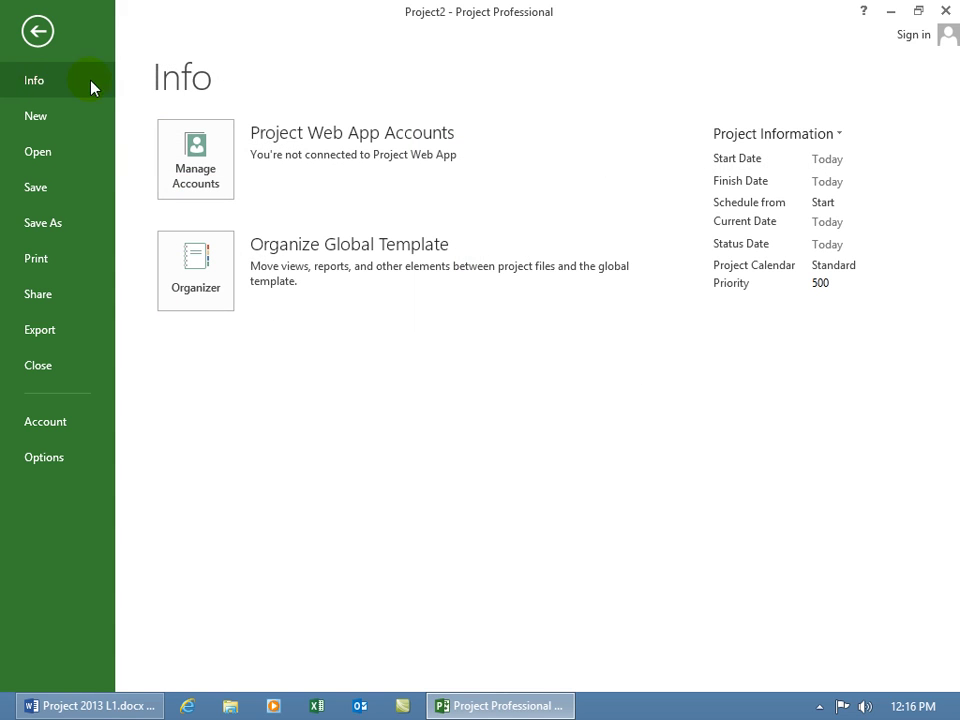
{"action": "left_click", "coordinate": [814, 135]}
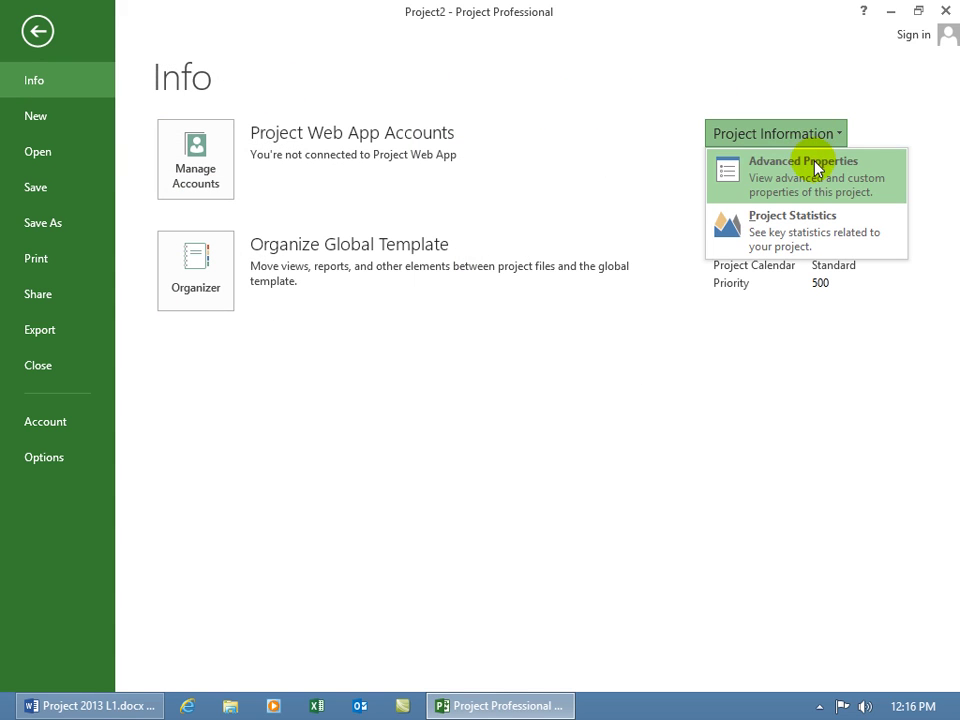
{"action": "left_click", "coordinate": [814, 165]}
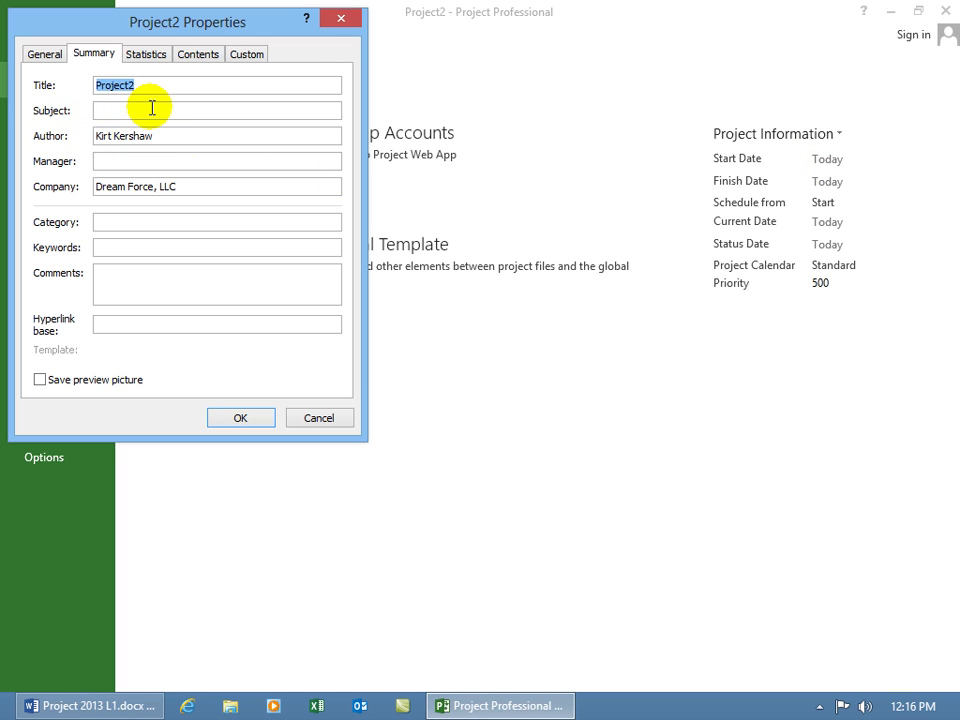
{"action": "left_click", "coordinate": [306, 422]}
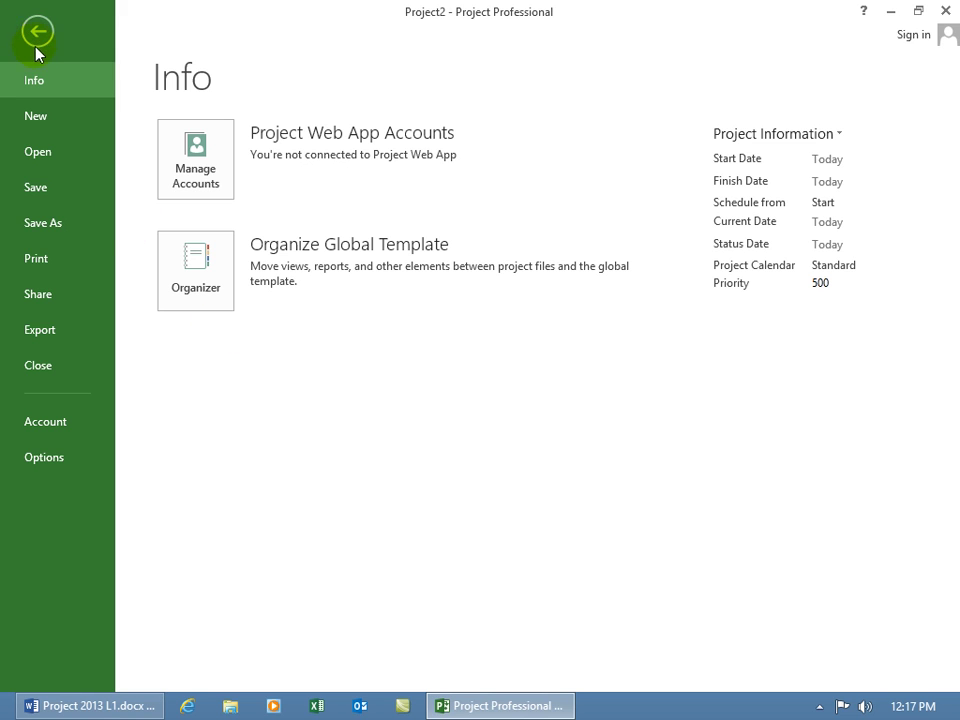
Step: Go back from Backstage to Project2's empty Gantt Chart view
{"action": "left_click", "coordinate": [37, 40]}
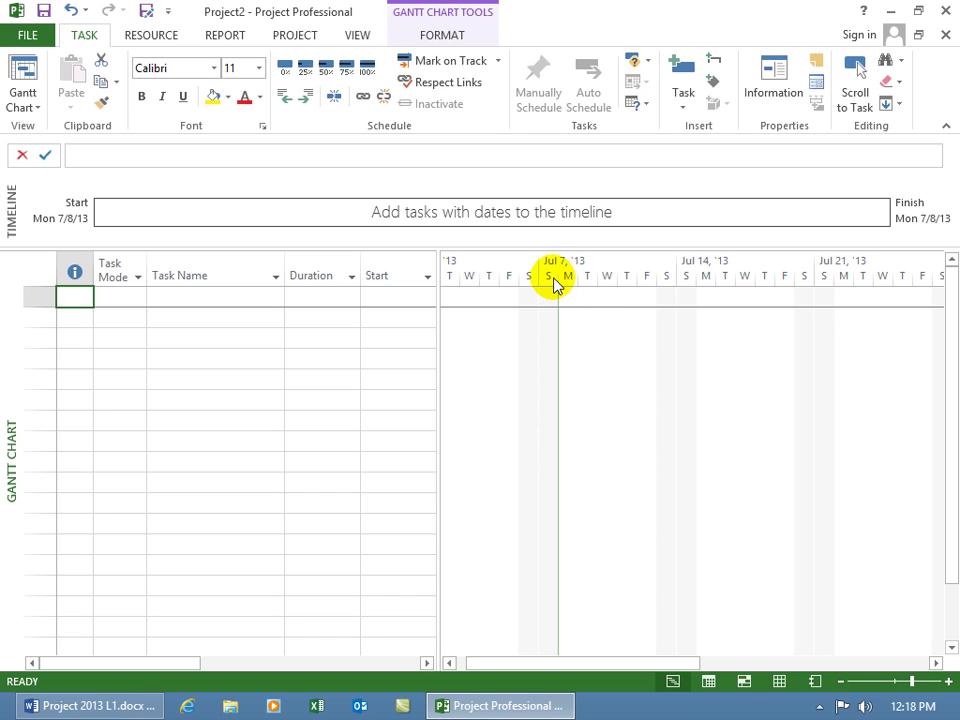
{"action": "right_click", "coordinate": [555, 283]}
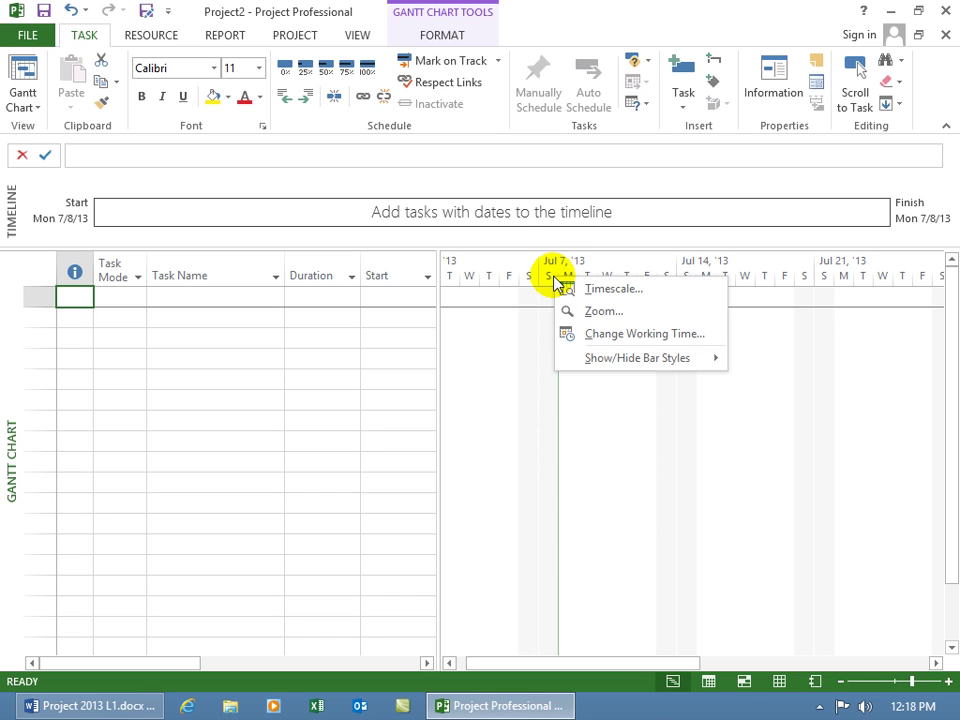
{"action": "left_click", "coordinate": [580, 311]}
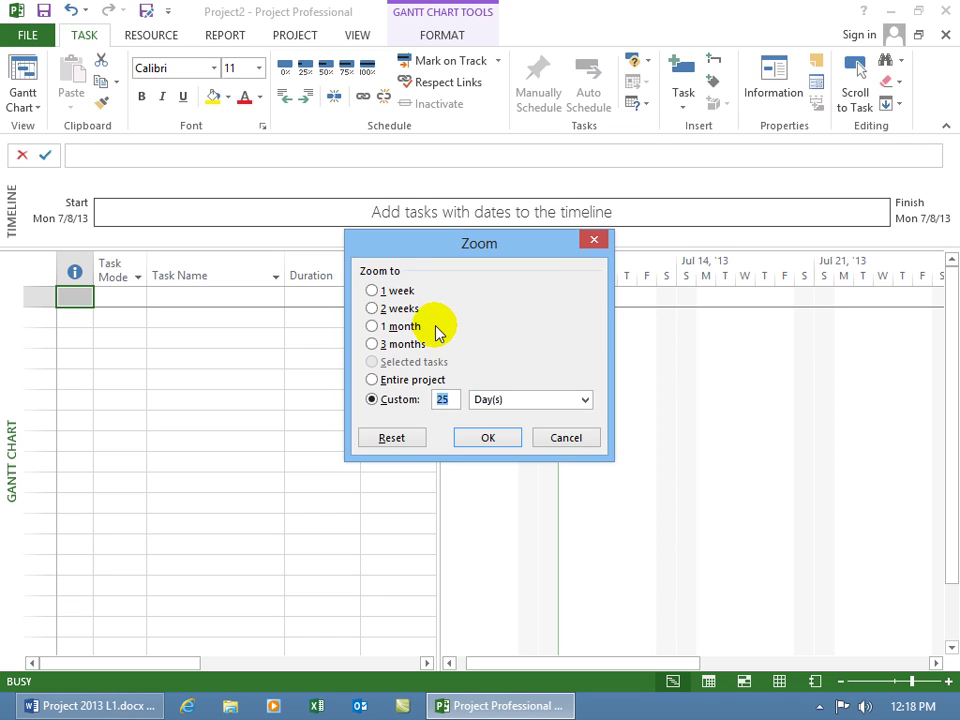
{"action": "left_click", "coordinate": [562, 437]}
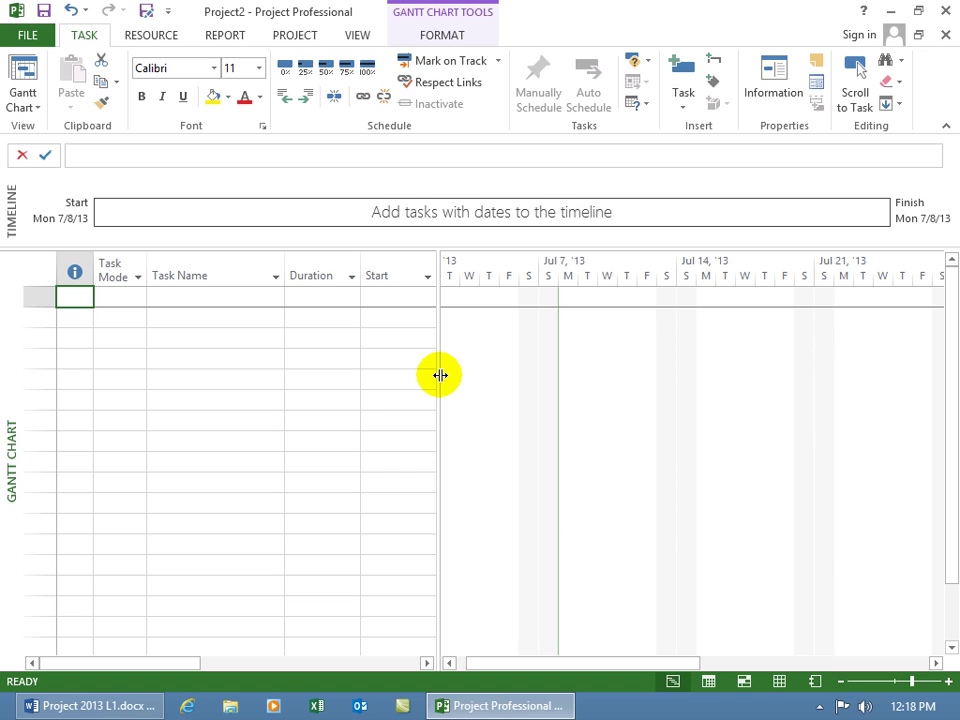
{"action": "left_click_drag", "start_coordinate": [440, 375], "coordinate": [599, 375]}
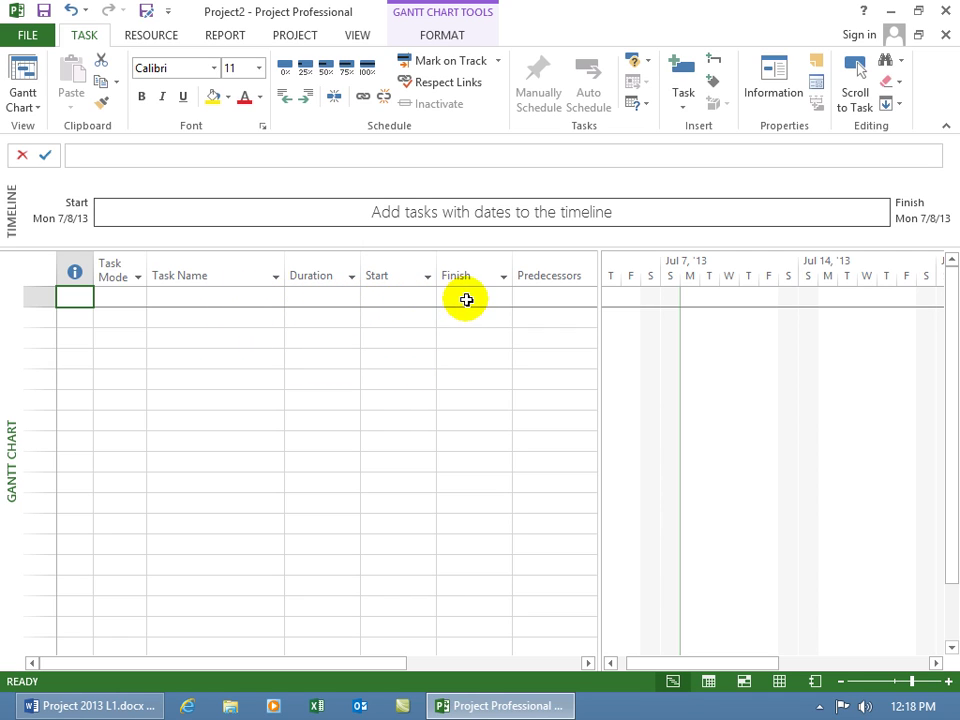
{"action": "left_click_drag", "start_coordinate": [602, 311], "coordinate": [401, 336]}
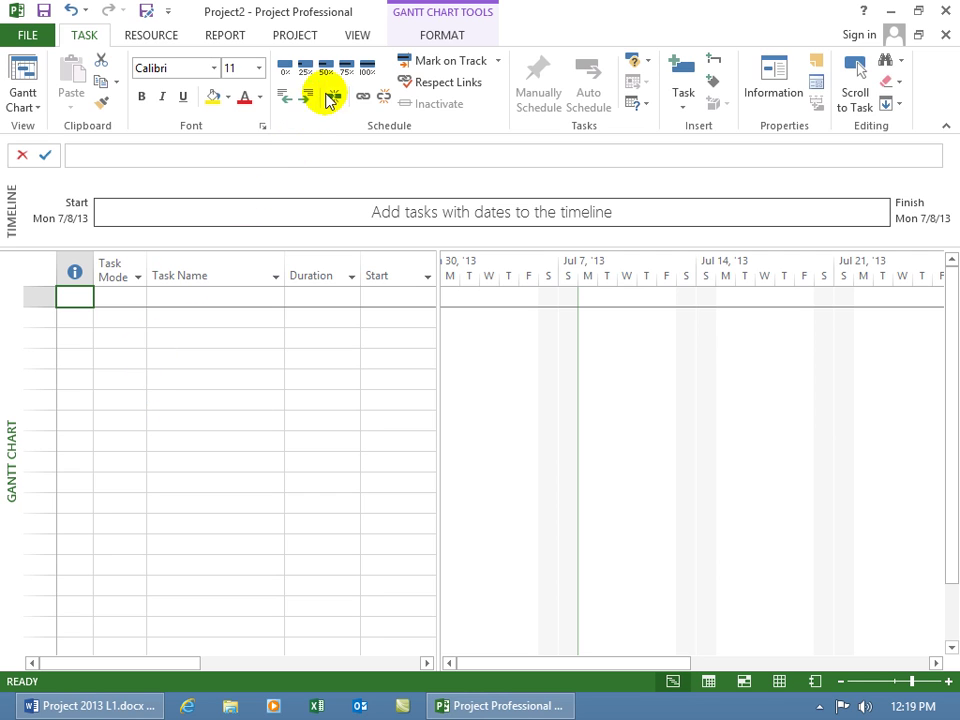
{"action": "left_click", "coordinate": [357, 35]}
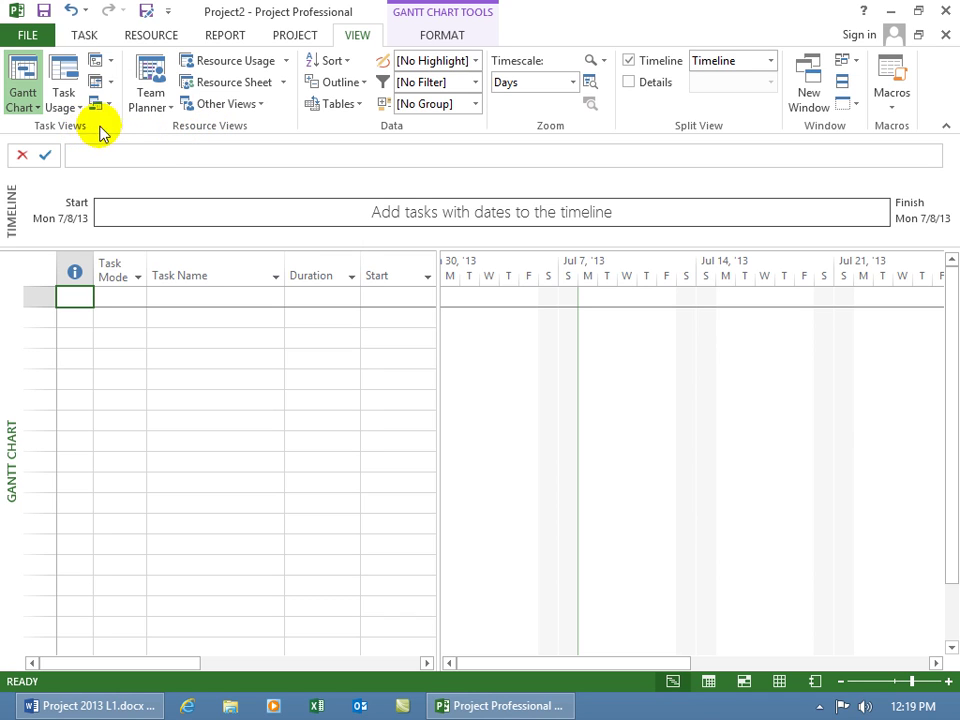
{"action": "left_click", "coordinate": [253, 105]}
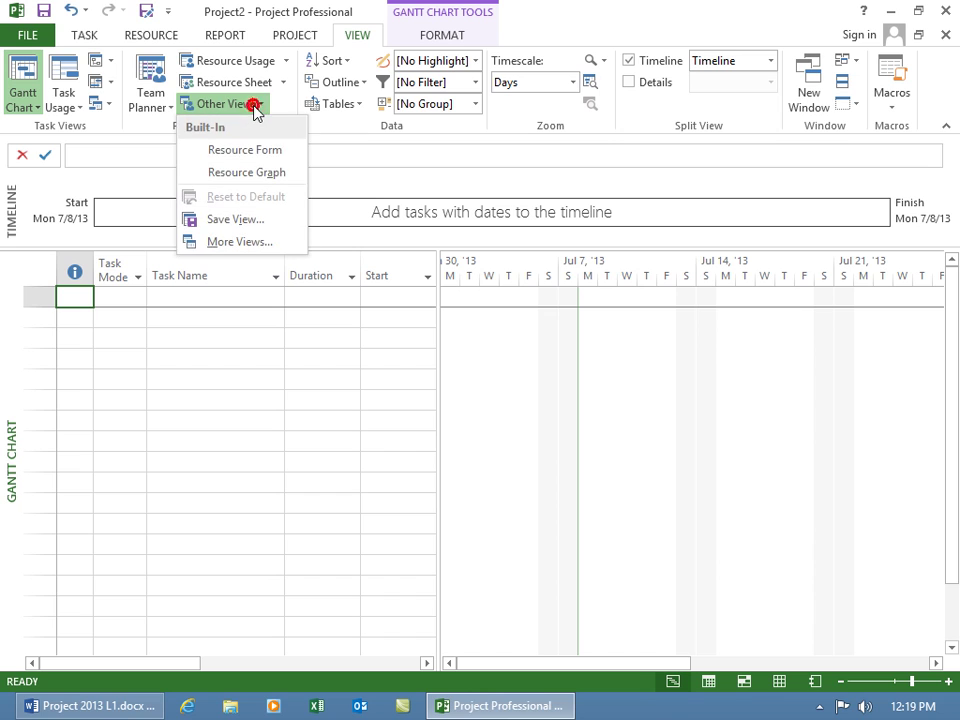
{"action": "left_click", "coordinate": [250, 242]}
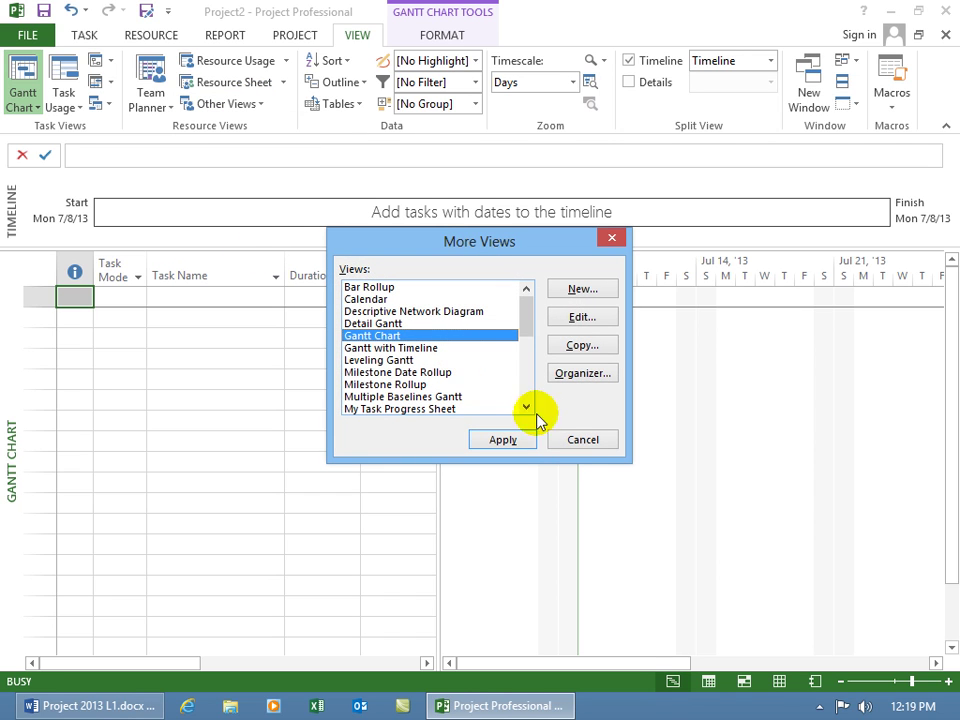
{"action": "left_click", "coordinate": [580, 438]}
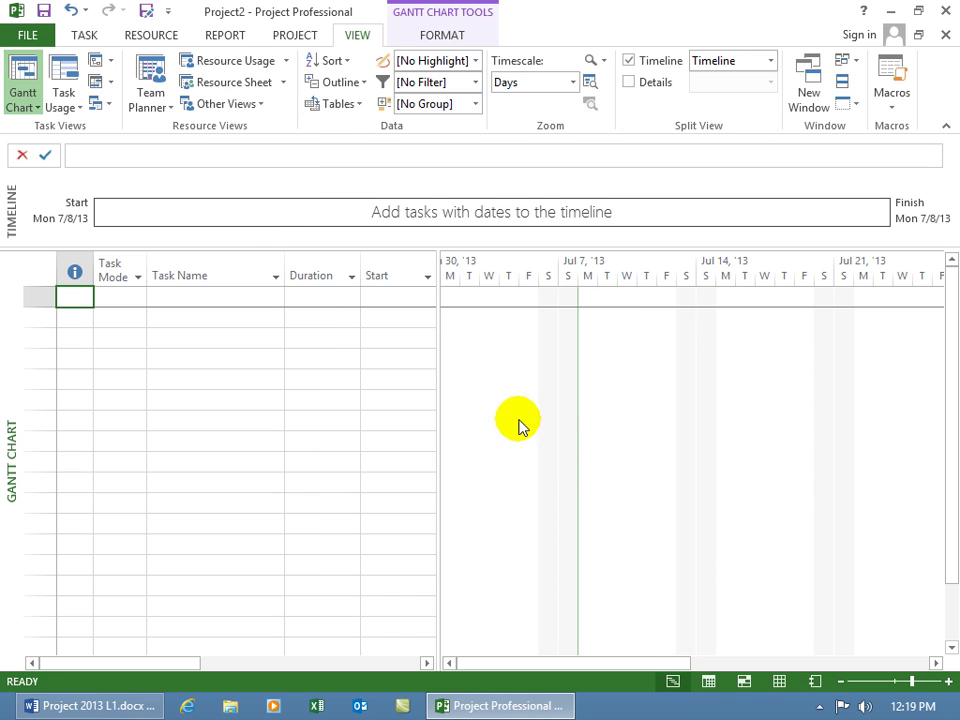
{"action": "left_click", "coordinate": [85, 35]}
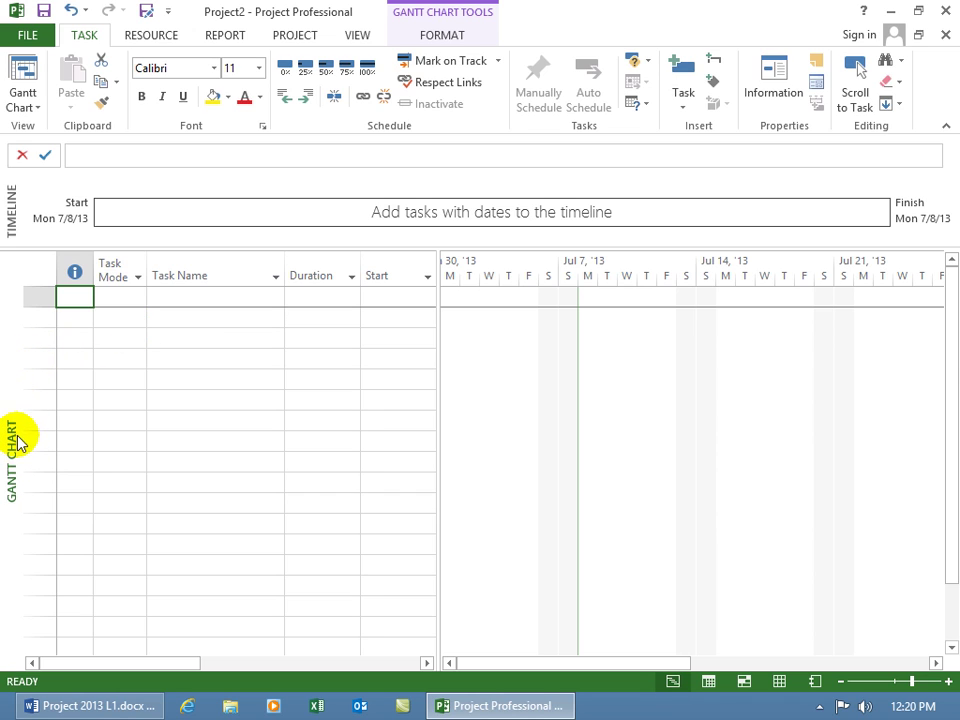
Step: Open More Views from the GANTT CHART label's menu, cancel it, then reopen that menu
{"action": "right_click", "coordinate": [12, 396]}
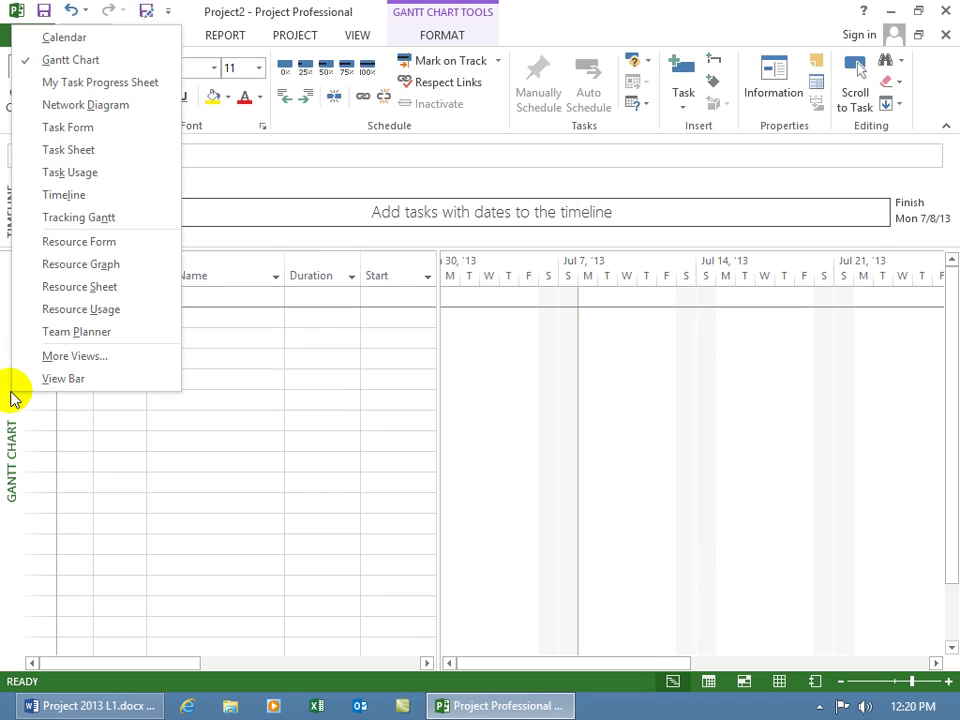
{"action": "left_click", "coordinate": [70, 362]}
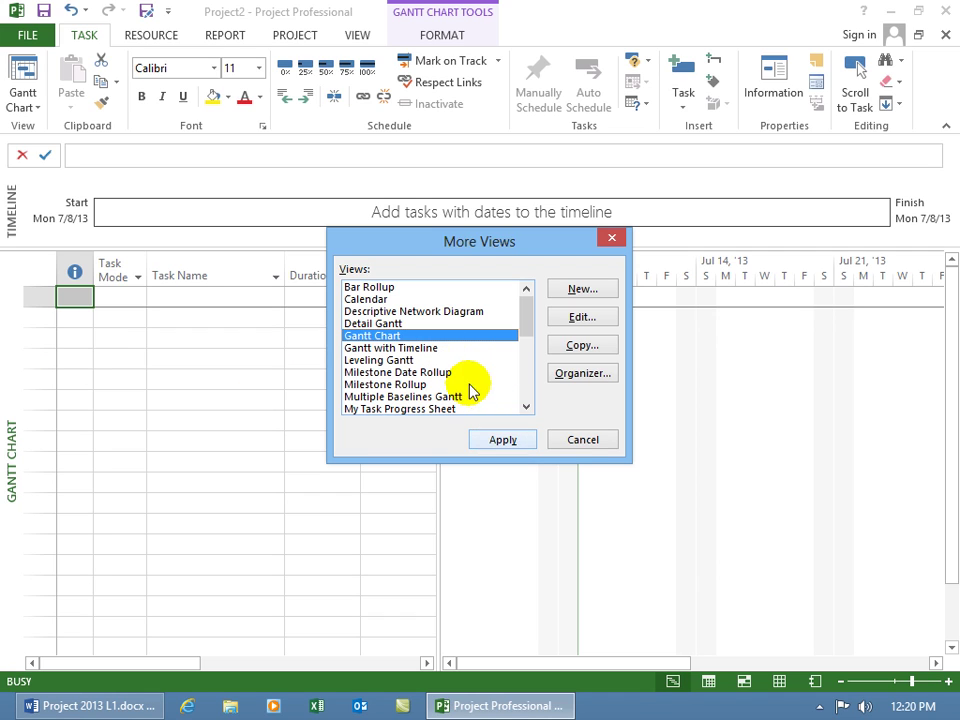
{"action": "left_click", "coordinate": [581, 438]}
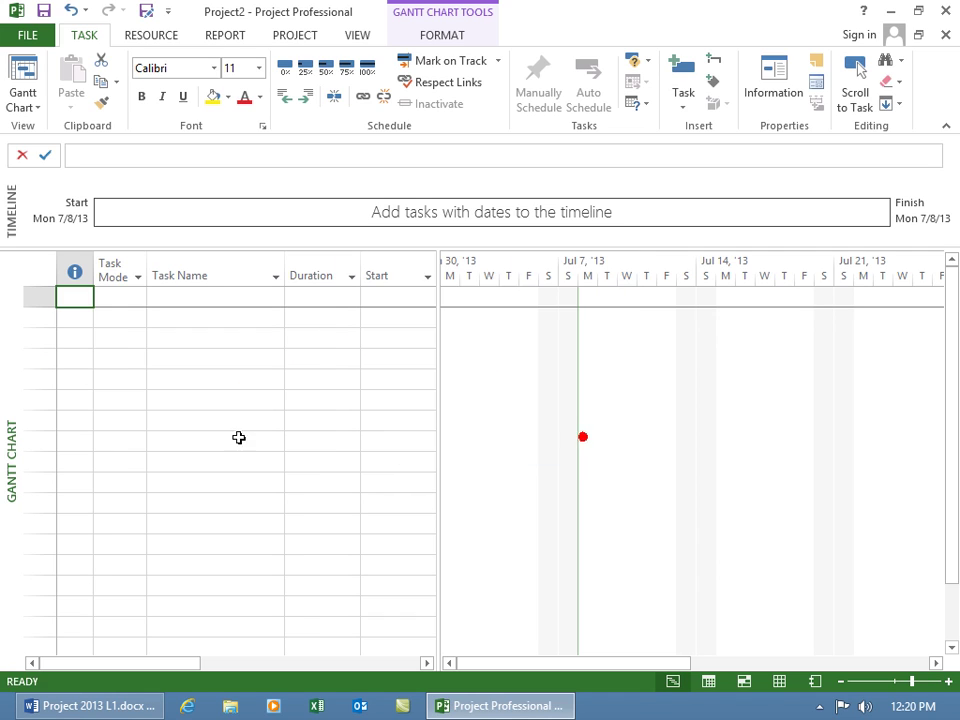
{"action": "right_click", "coordinate": [10, 392]}
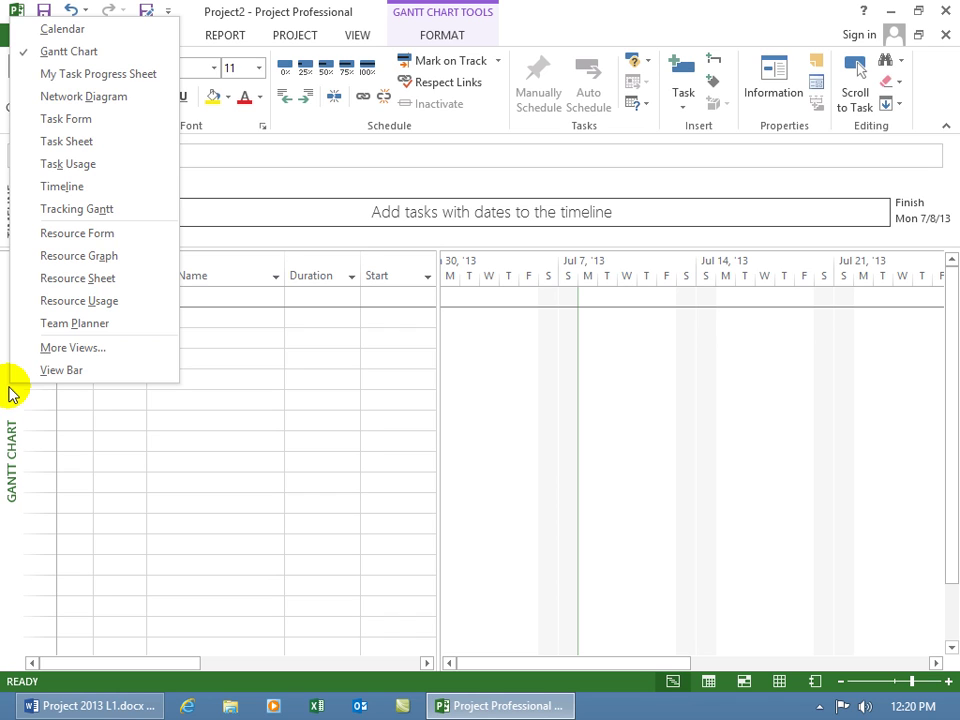
Step: Turn on the View Bar and scroll down to its last view shortcuts
{"action": "left_click", "coordinate": [60, 372]}
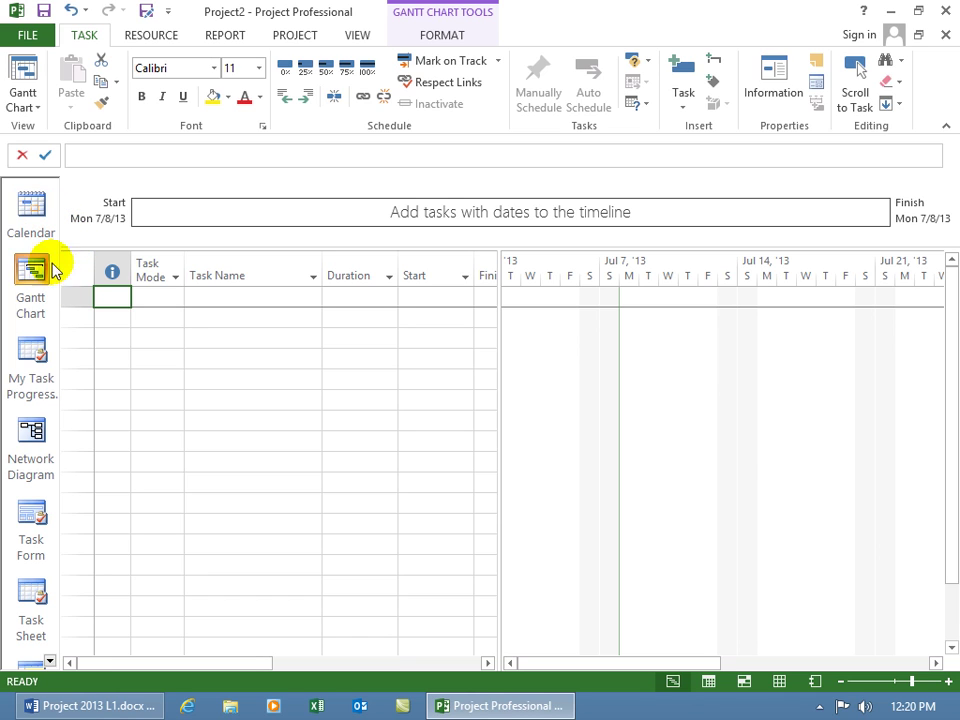
{"action": "left_click", "coordinate": [50, 661]}
{"action": "left_click", "coordinate": [50, 661]}
{"action": "left_click", "coordinate": [50, 661]}
{"action": "left_click", "coordinate": [50, 661]}
{"action": "left_click", "coordinate": [50, 661]}
{"action": "left_click", "coordinate": [50, 661]}
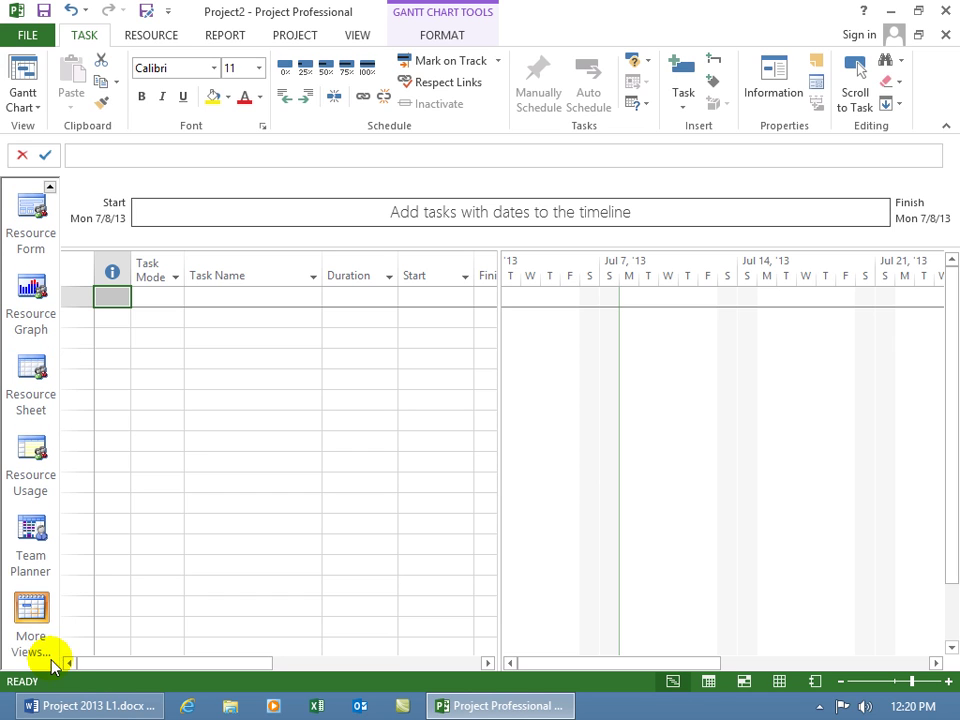
Step: Open and cancel More Views, then untick View Bar to hide the strip
{"action": "left_click", "coordinate": [36, 610]}
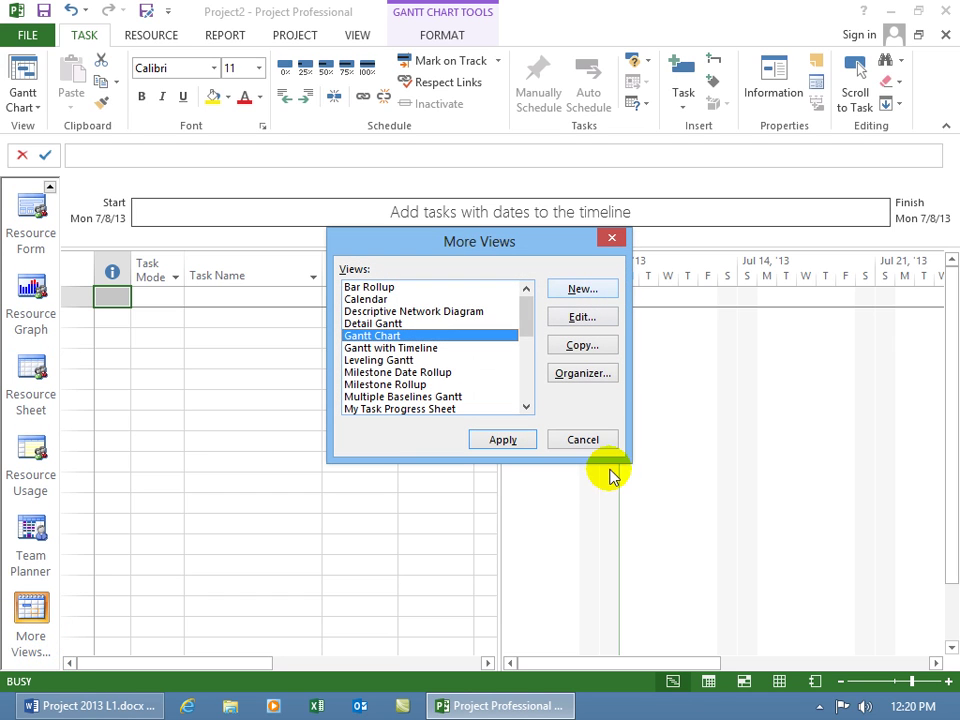
{"action": "left_click", "coordinate": [598, 441]}
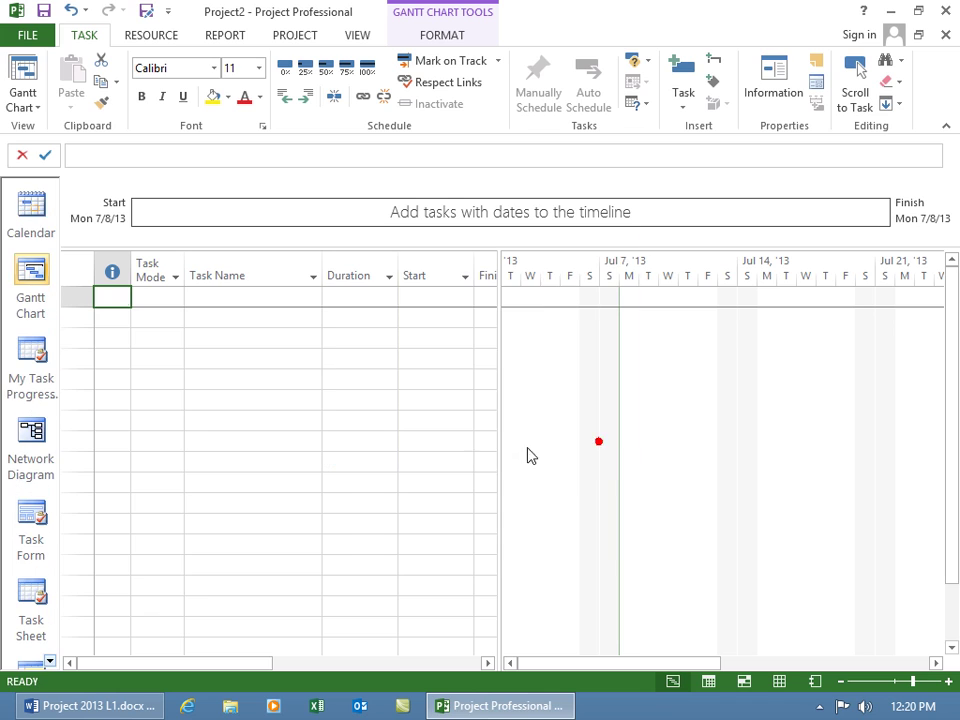
{"action": "right_click", "coordinate": [34, 322]}
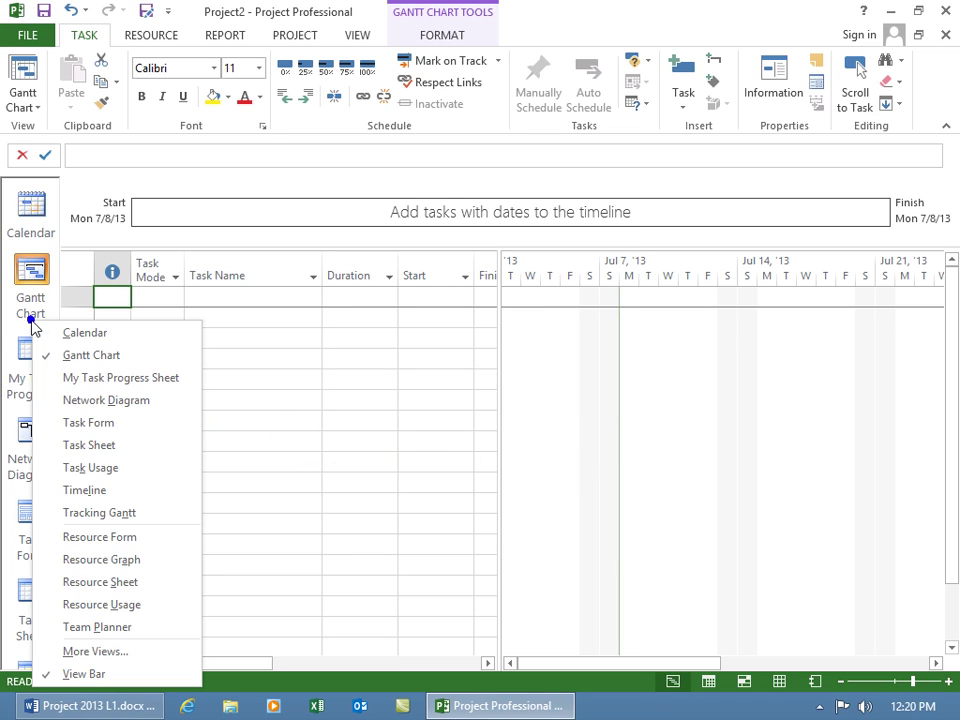
{"action": "left_click", "coordinate": [74, 674]}
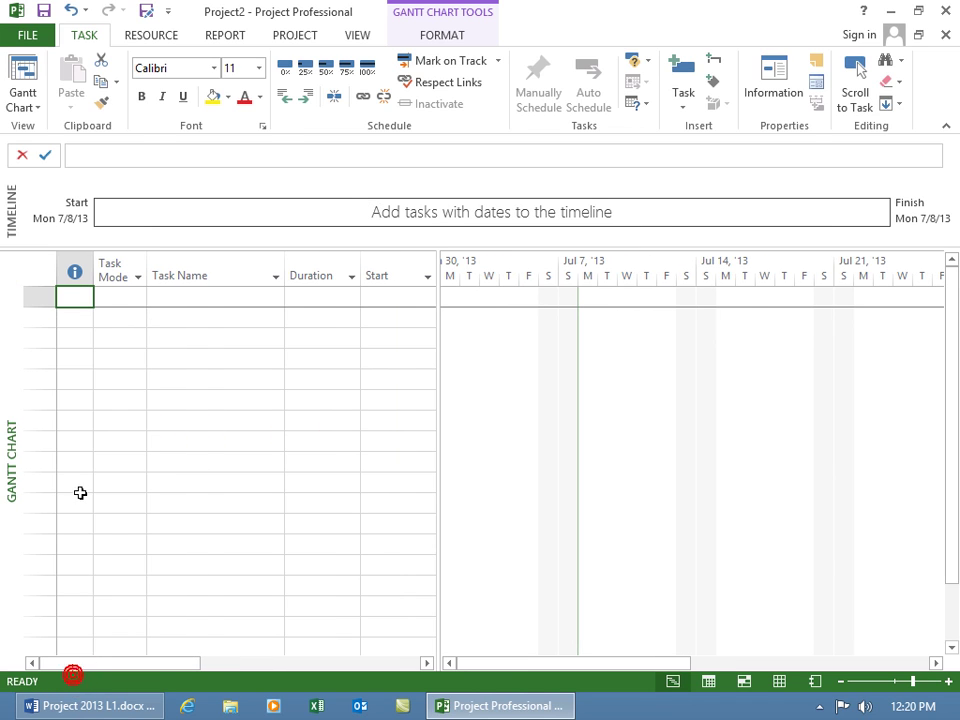
{"action": "right_click", "coordinate": [9, 375]}
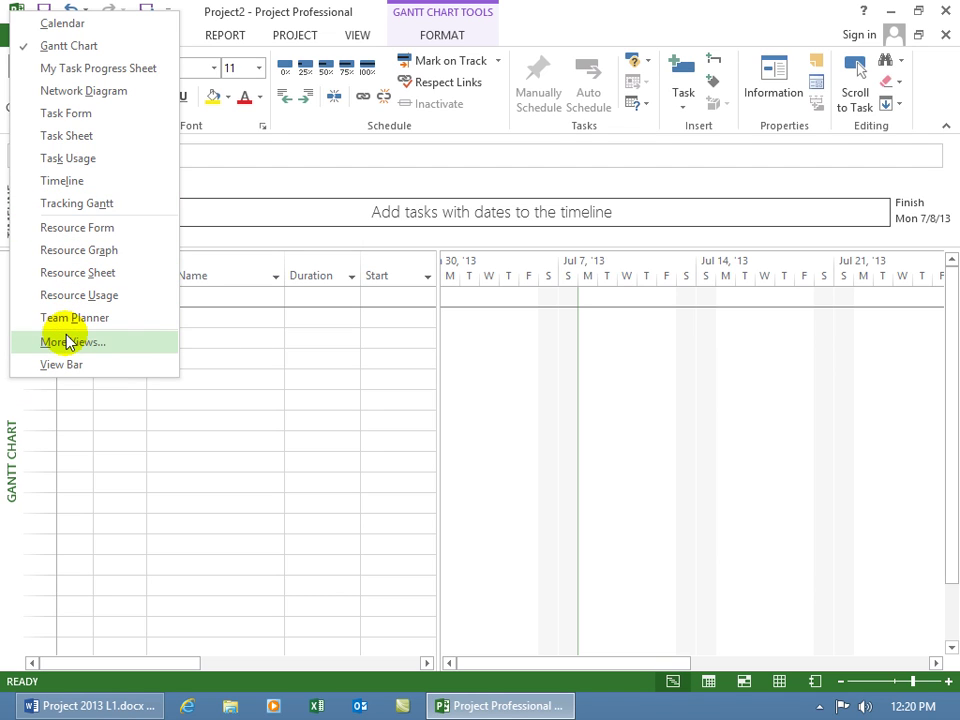
{"action": "left_click", "coordinate": [214, 309]}
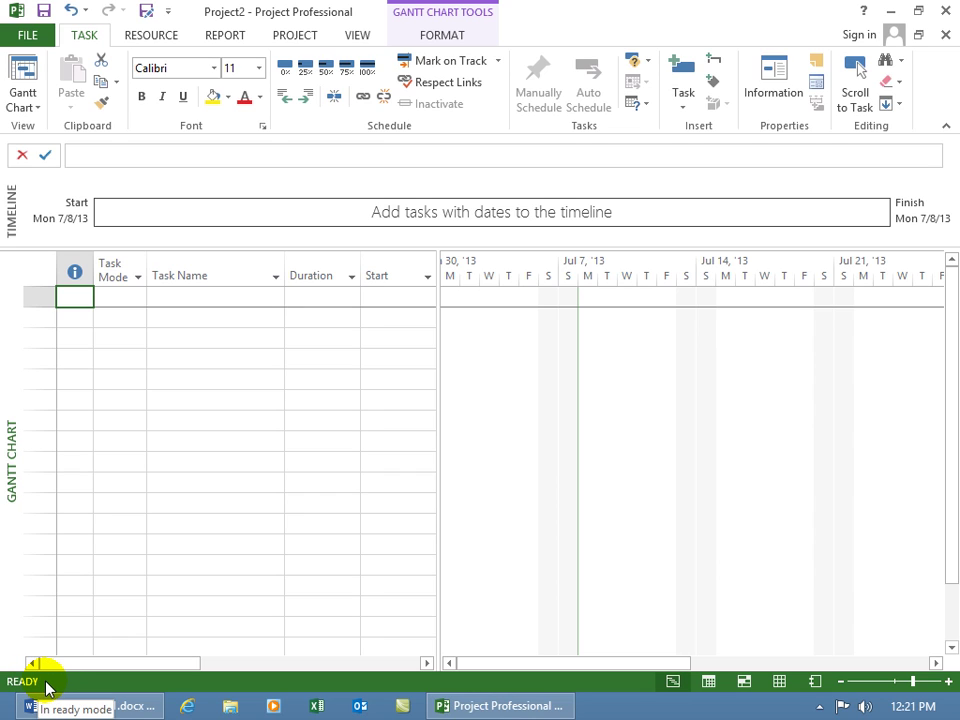
Step: Add the New Tasks indicator and New Task Mode Notification to the status bar
{"action": "right_click", "coordinate": [160, 683]}
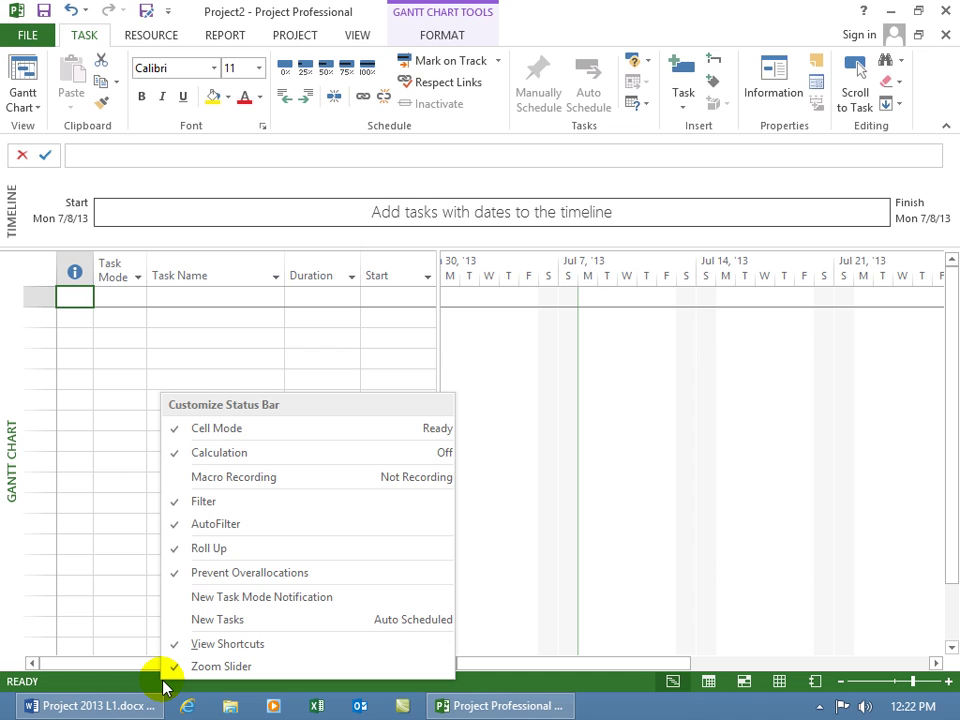
{"action": "left_click", "coordinate": [221, 627]}
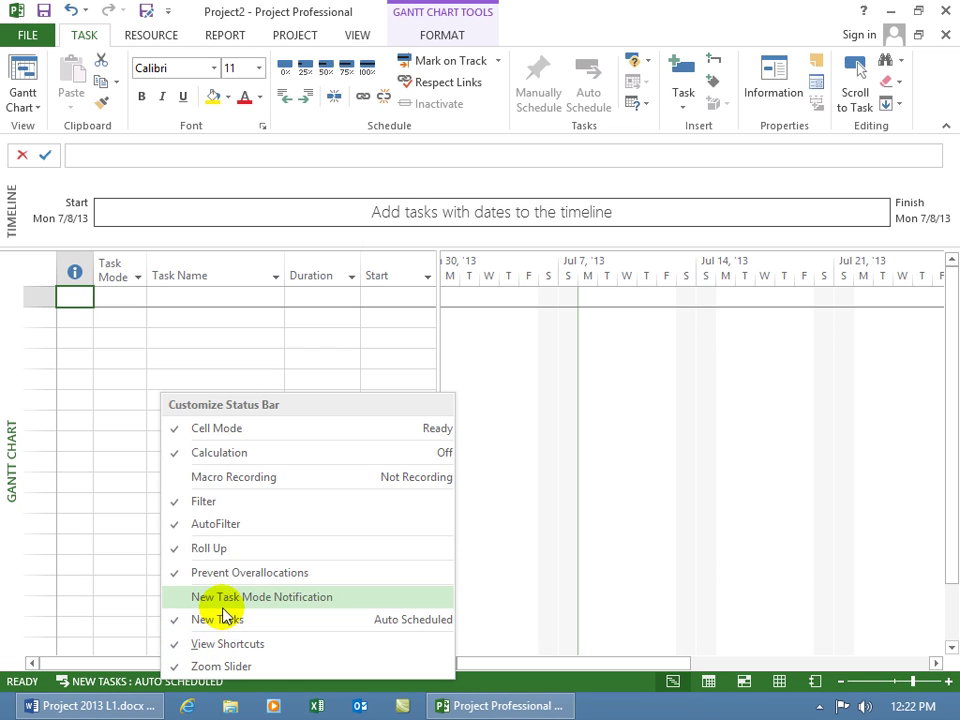
{"action": "left_click", "coordinate": [229, 600]}
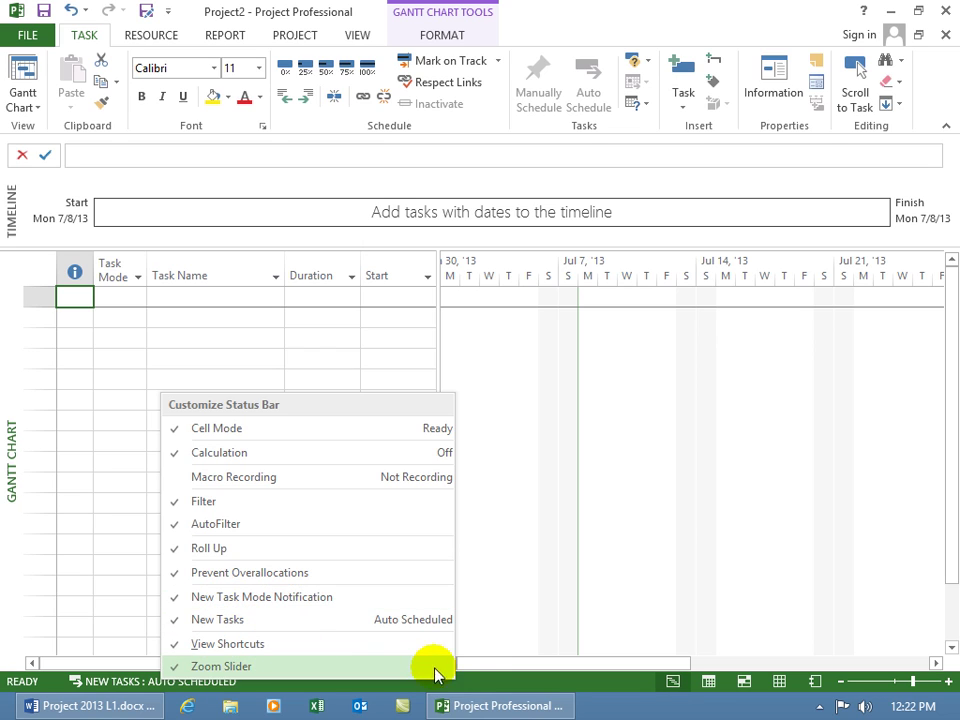
{"action": "left_click", "coordinate": [482, 687]}
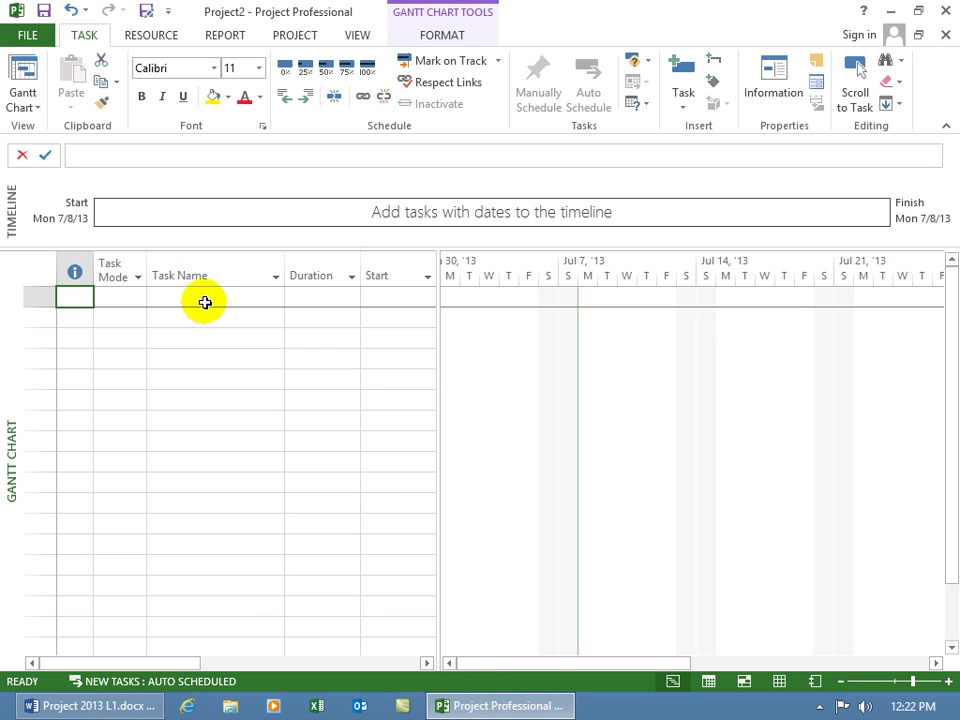
Step: Review the new-task scheduling choices, confirming new tasks are Auto Scheduled
{"action": "left_click", "coordinate": [180, 684]}
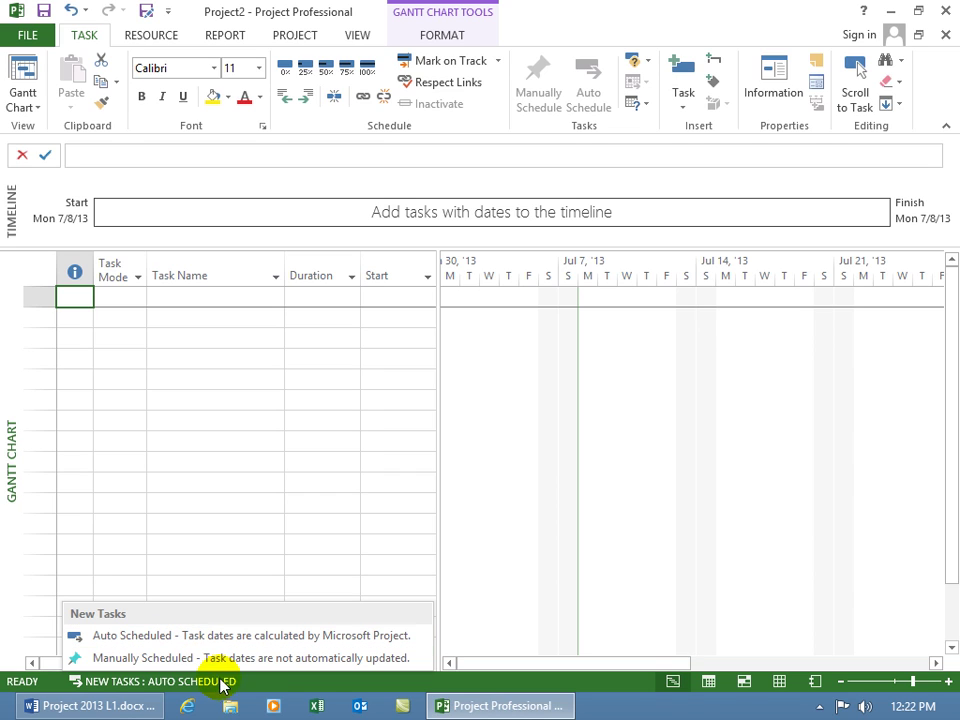
{"action": "right_click", "coordinate": [256, 689]}
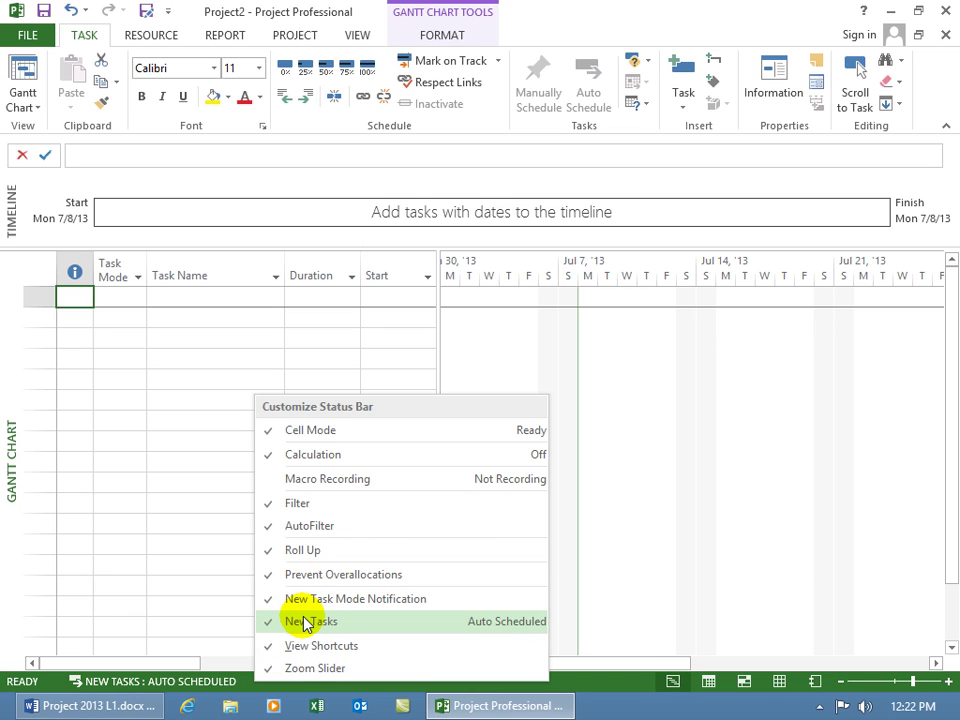
{"action": "left_click", "coordinate": [603, 672]}
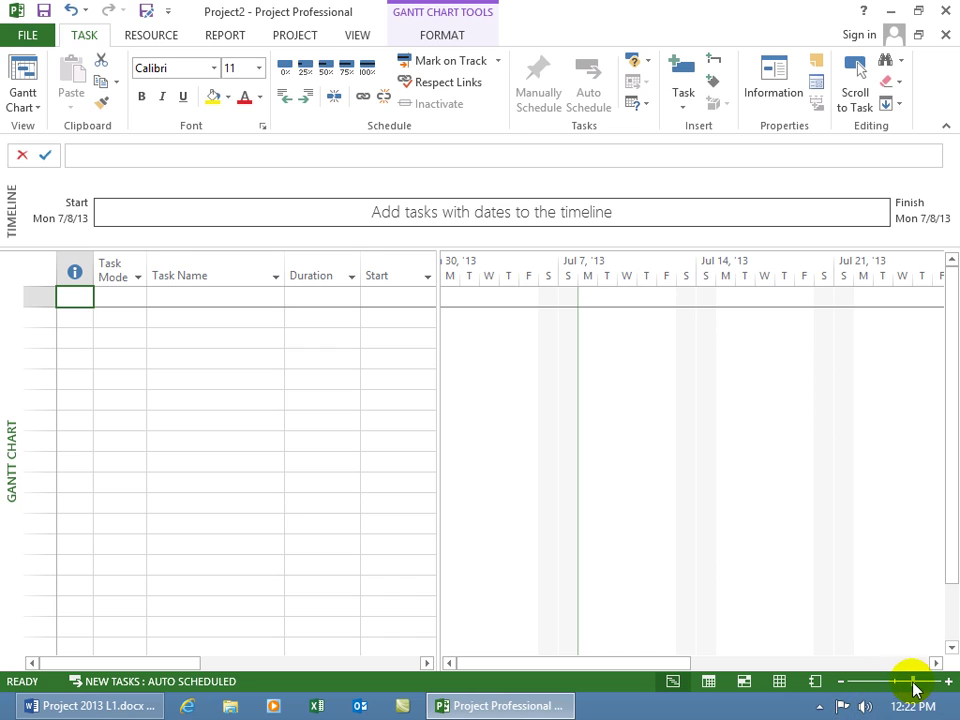
Step: Zoom the Gantt timescale out toward months, in to hours, then back out to weeks
{"action": "left_click_drag", "start_coordinate": [911, 686], "coordinate": [849, 686]}
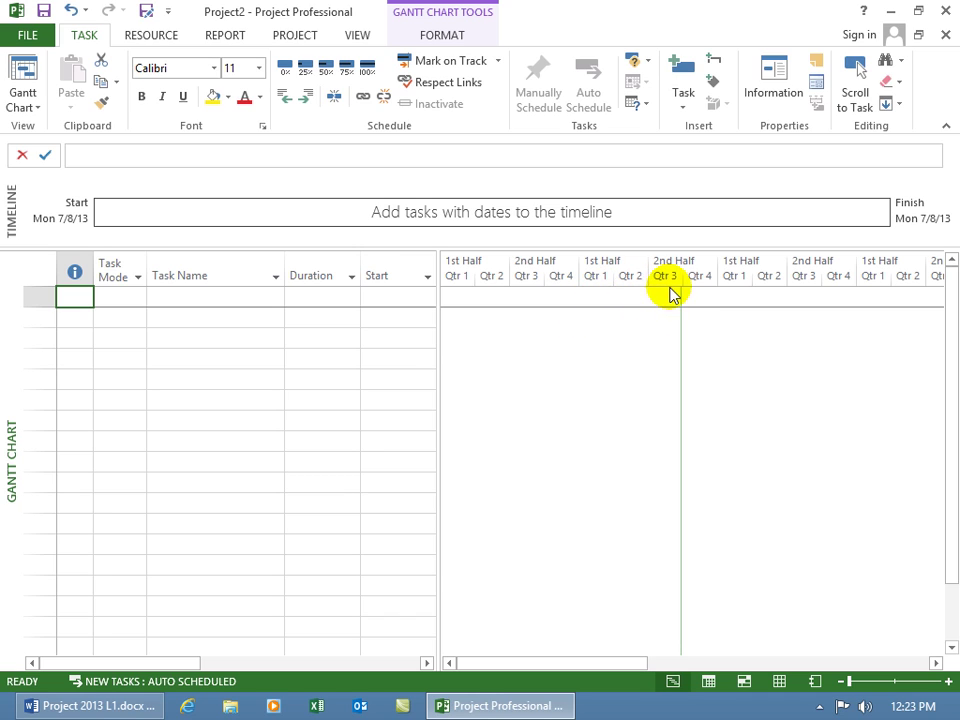
{"action": "left_click_drag", "start_coordinate": [850, 688], "coordinate": [940, 690]}
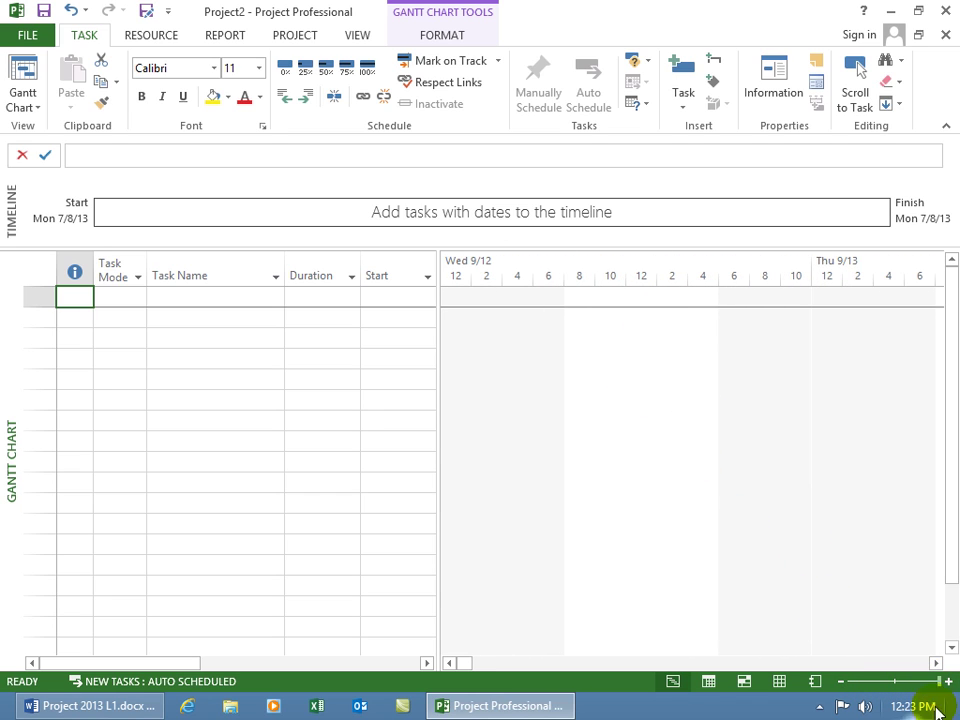
{"action": "mouse_move", "coordinate": [941, 697]}
{"action": "left_click_drag", "start_coordinate": [941, 684], "coordinate": [902, 690]}
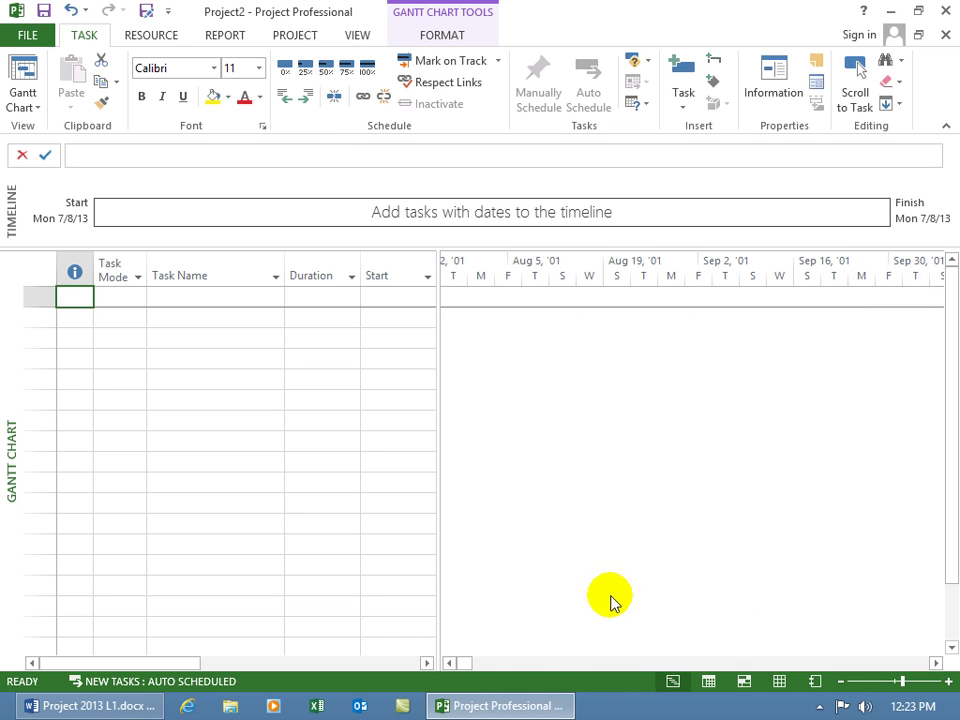